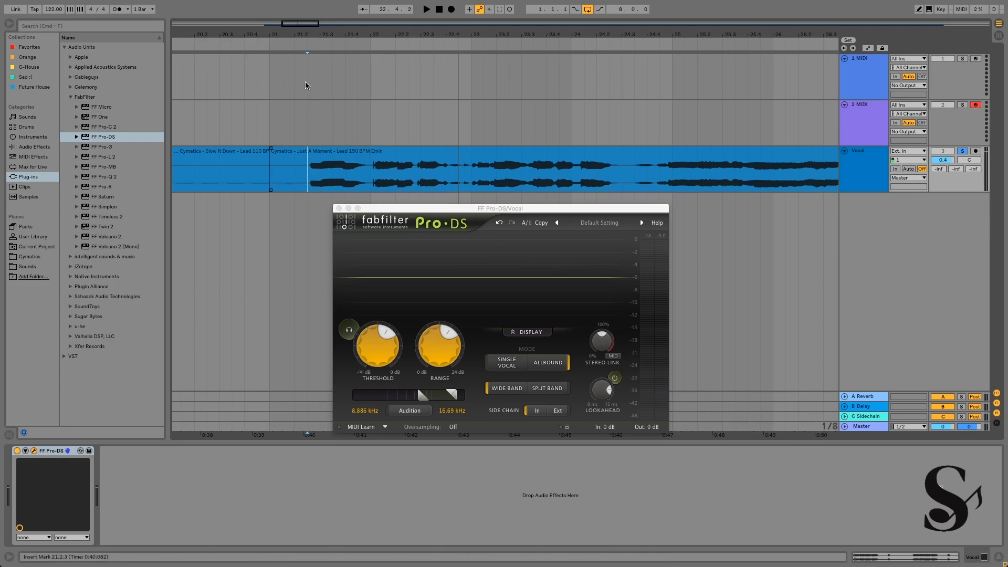
Switch off the Pro-DS device on the Vocal track and play the unprocessed vocal from 21.2.3
left_click_drag(304, 34, 336, 33)
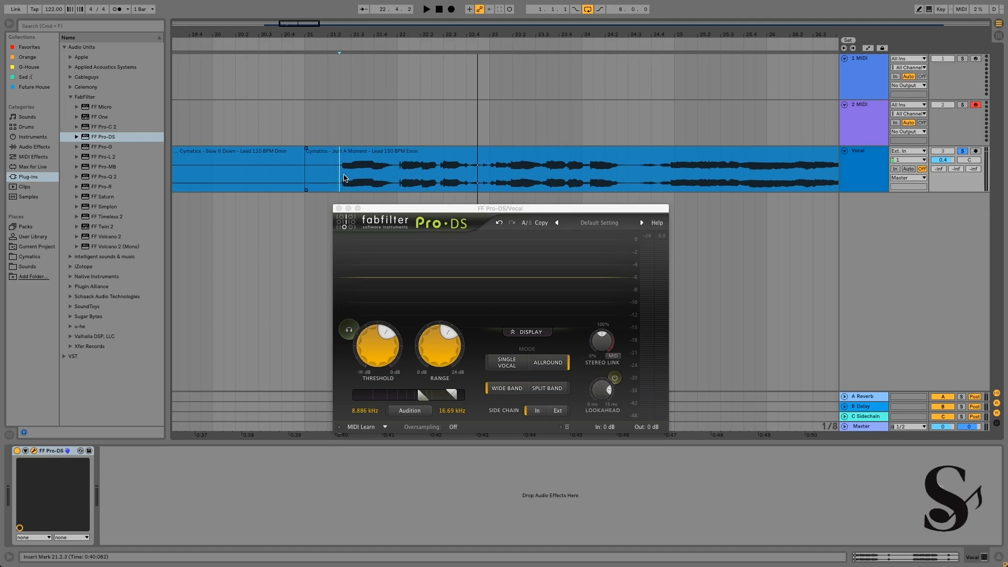
left_click_drag(343, 35, 275, 44)
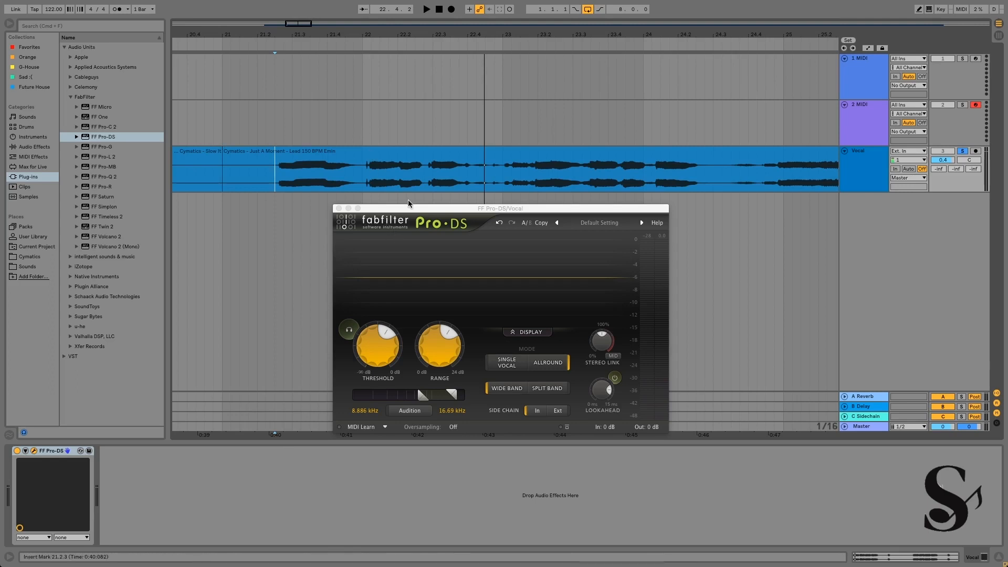
left_click_drag(408, 208, 407, 198)
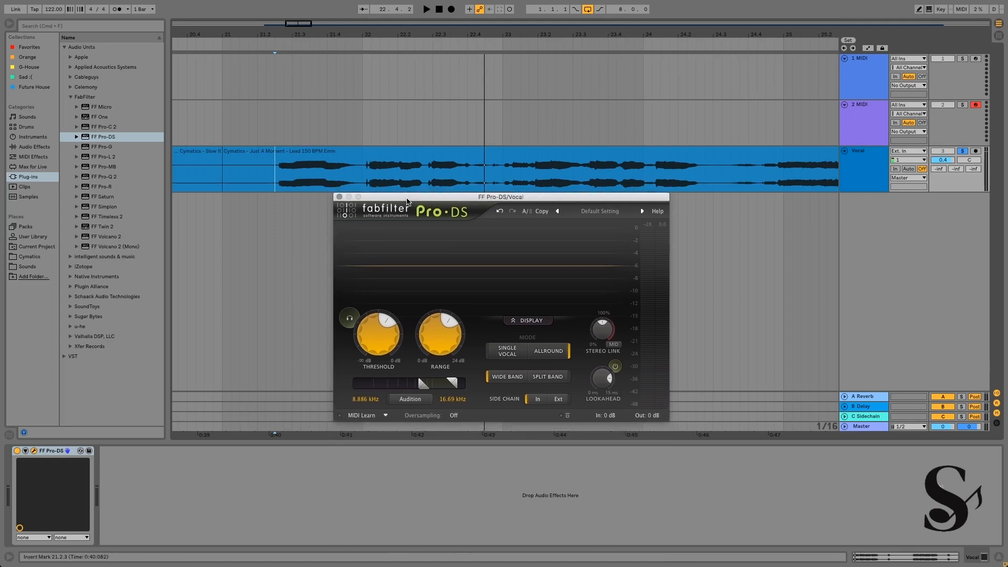
left_click_drag(407, 201, 407, 202)
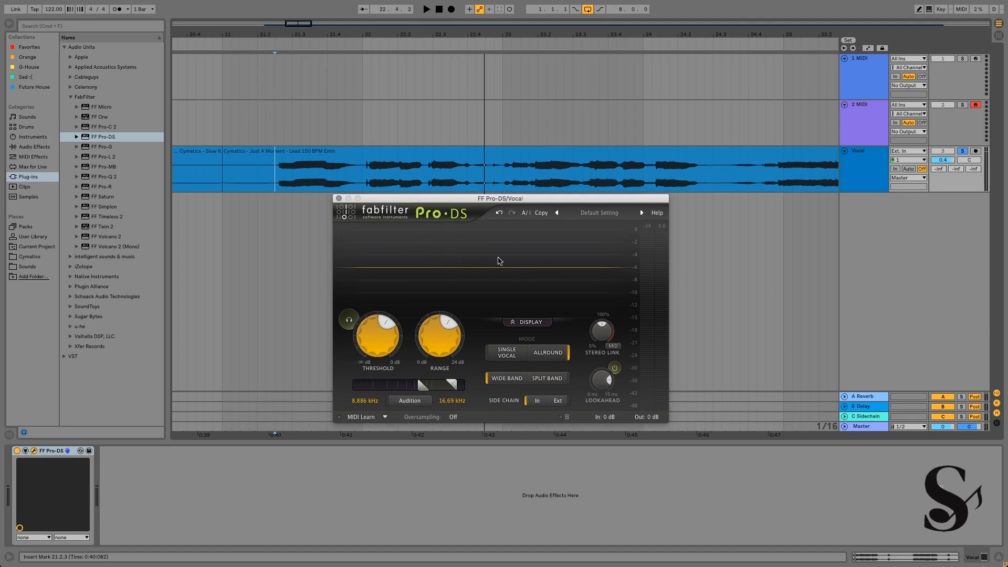
left_click(17, 451)
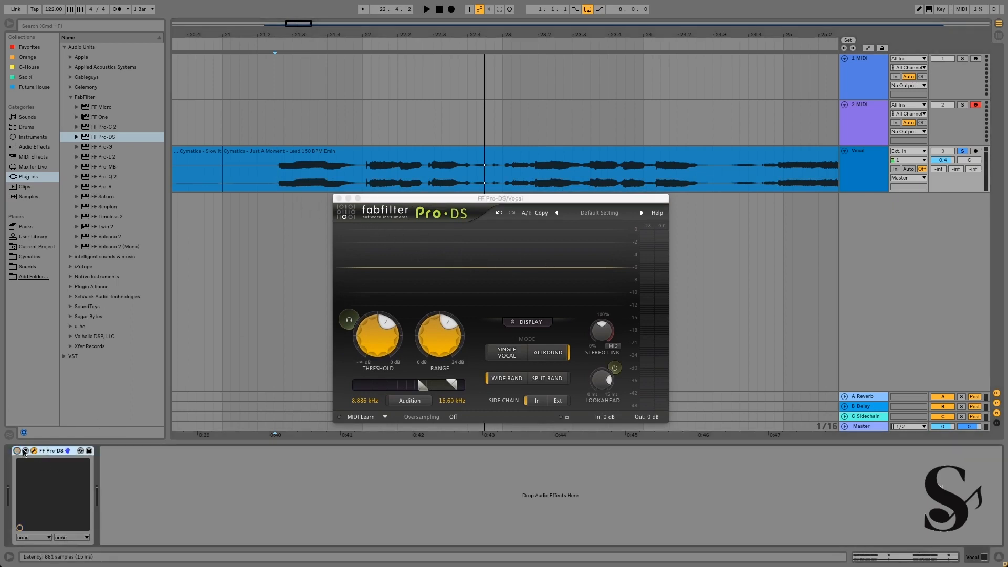
left_click(278, 177)
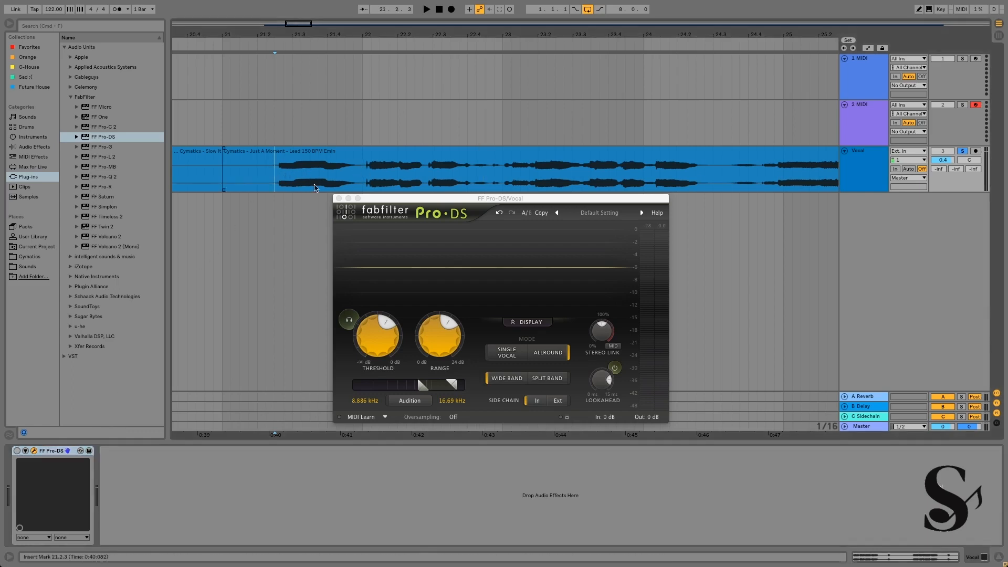
key("space")
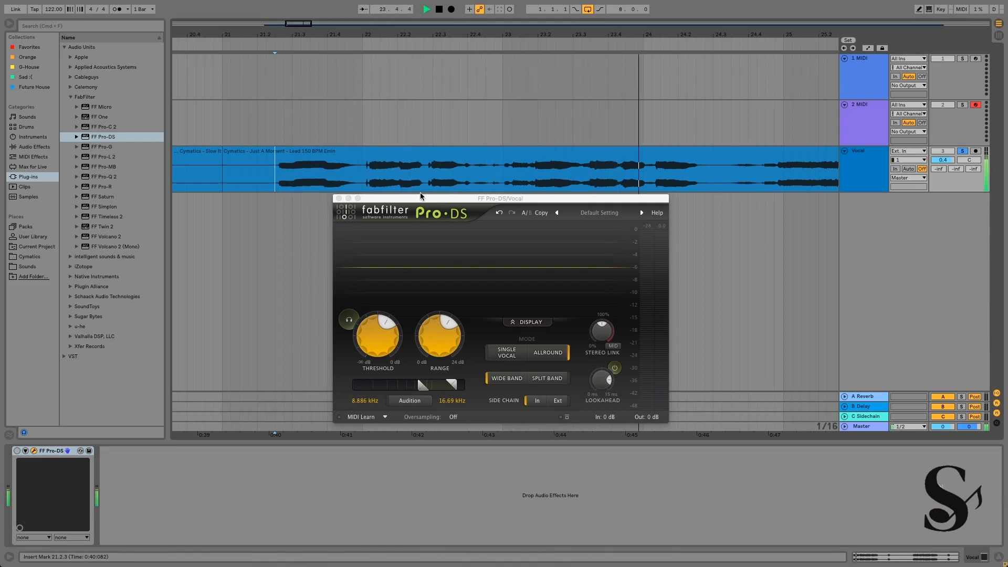
Replay the unprocessed vocal from 22.4.4 and from 22.4.1 to listen to its sibilance, and stop playback
left_click(494, 178)
key("space")
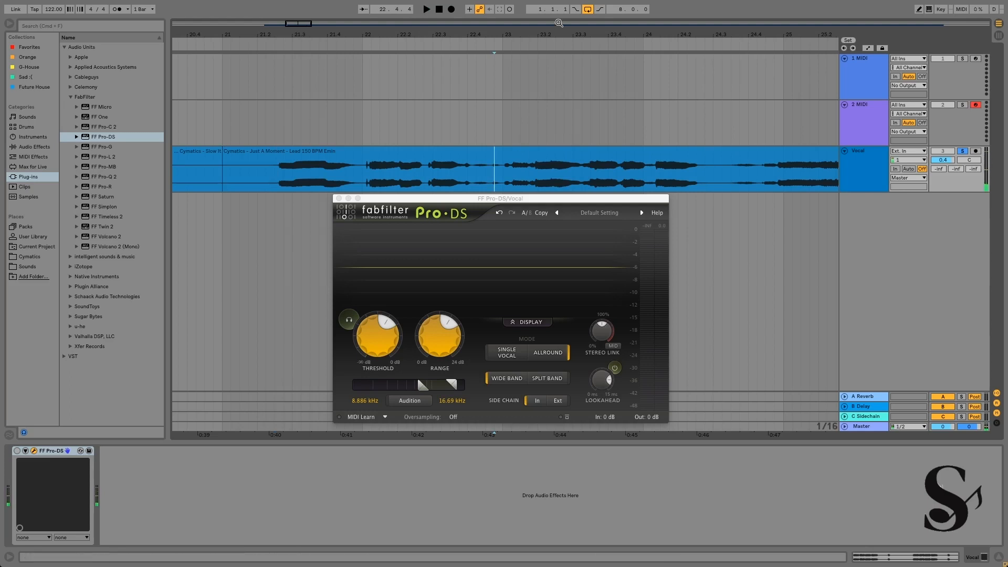
left_click_drag(553, 34, 467, 37)
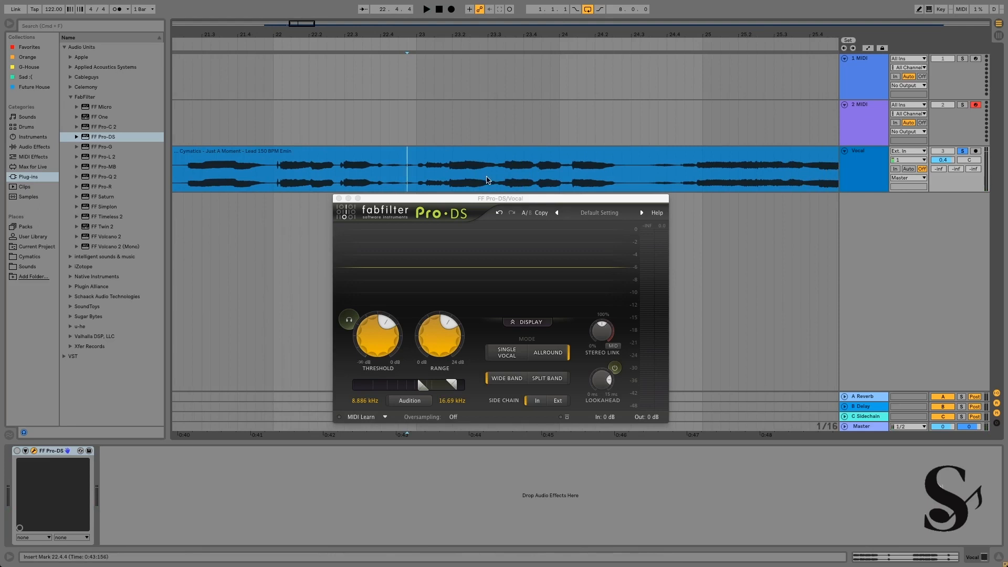
key("space")
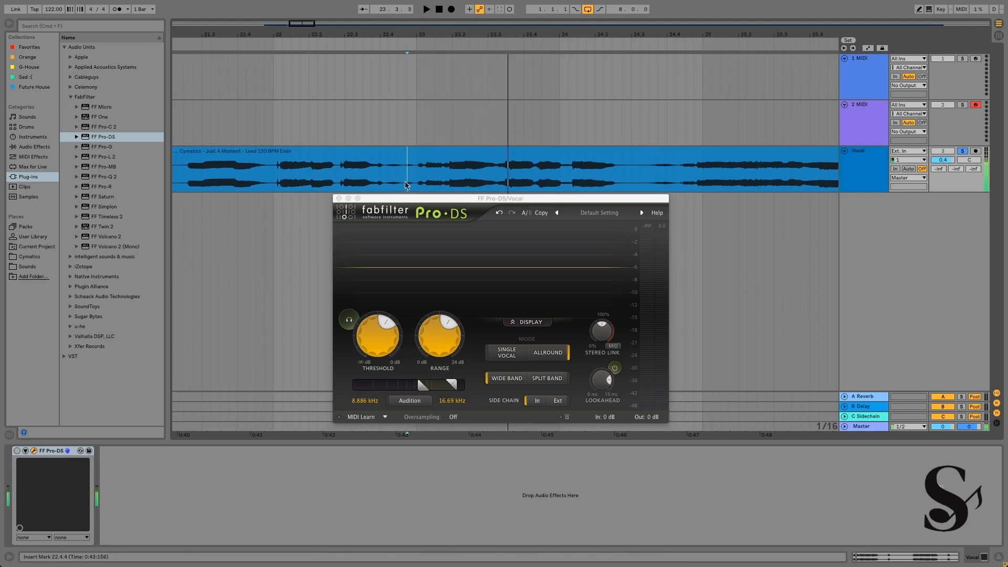
left_click(378, 181)
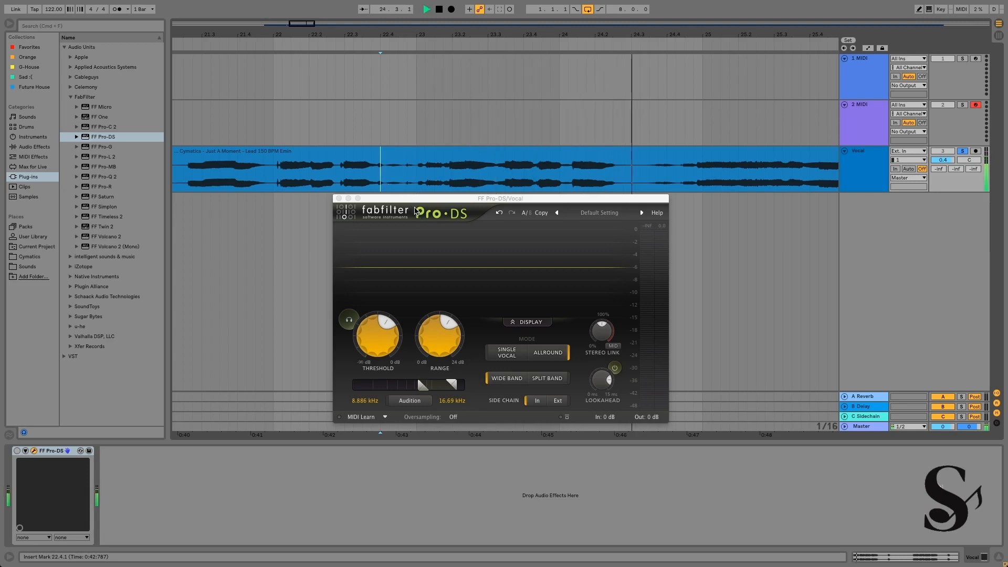
key("space")
Turn Pro-DS back on, try its threshold at different levels and set it to about -13.3 dB
left_click(16, 451)
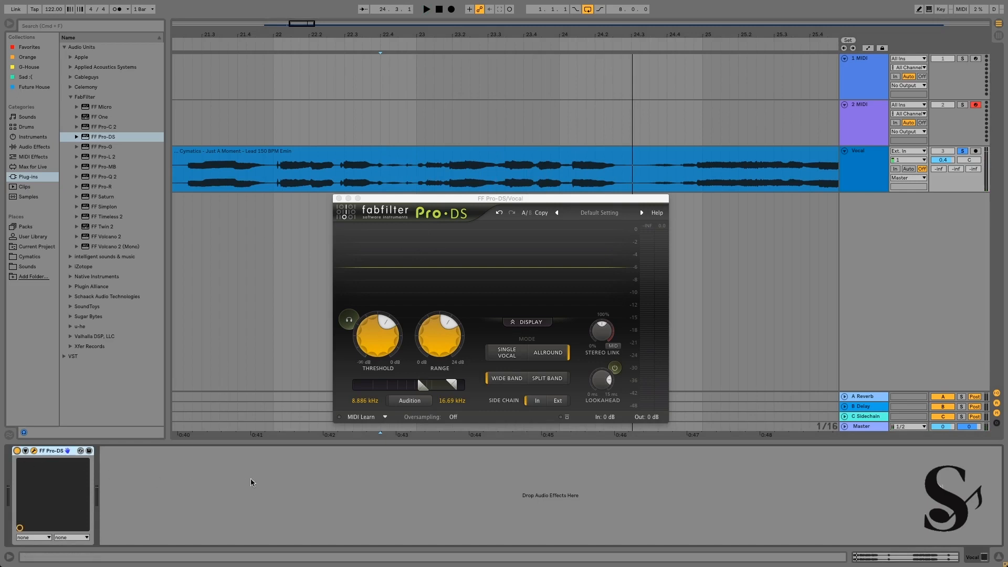
left_click(375, 346)
left_click_drag(381, 308, 380, 300)
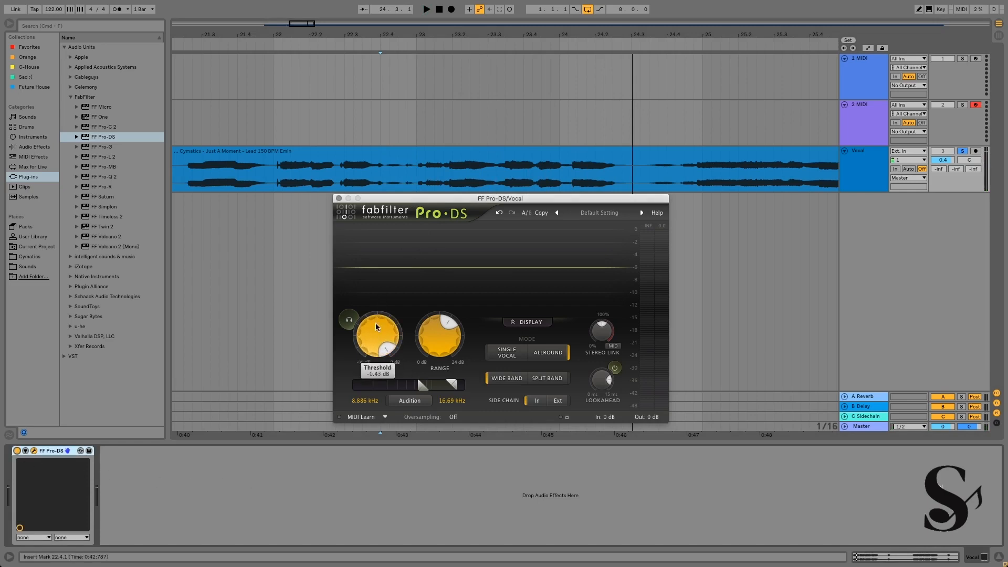
left_click_drag(373, 329, 366, 398)
left_click_drag(374, 324, 374, 304)
left_click_drag(396, 350, 376, 388)
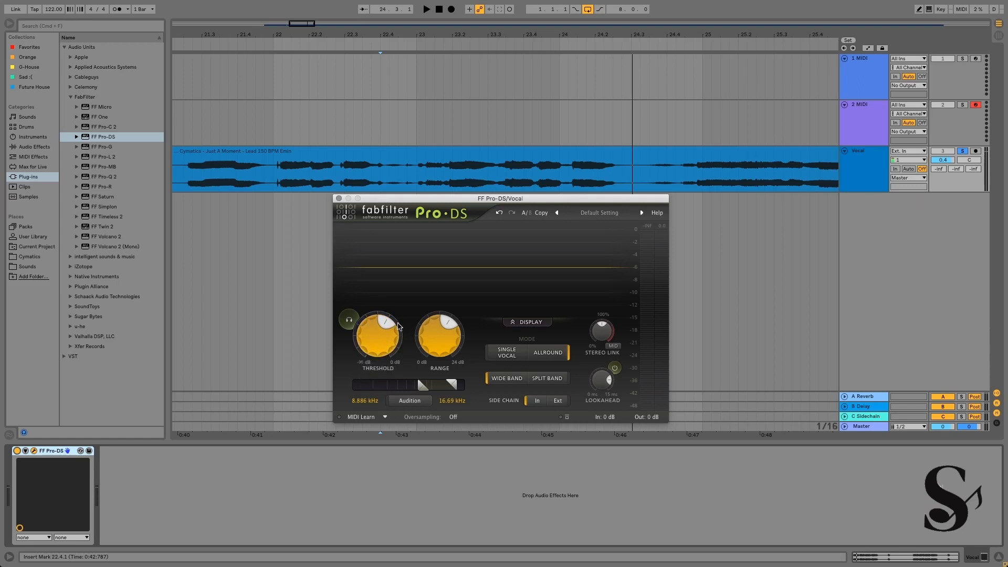
left_click_drag(399, 325, 394, 341)
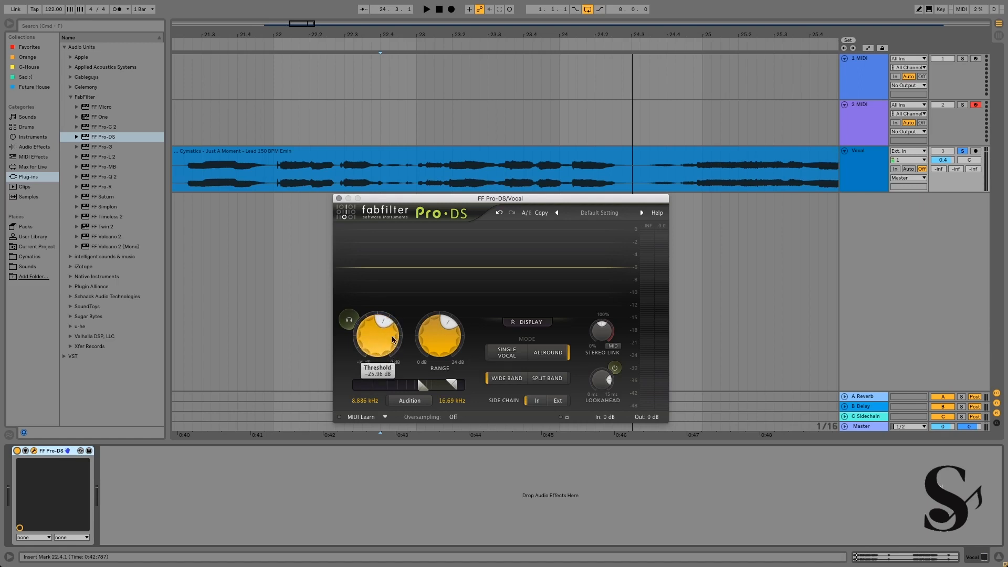
left_click_drag(393, 339, 392, 323)
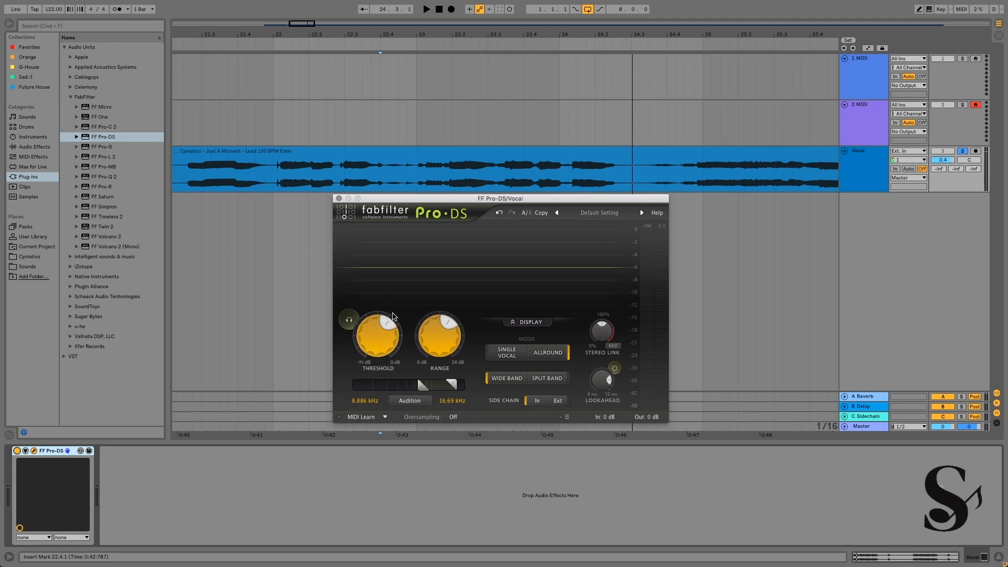
mouse_move(393, 335)
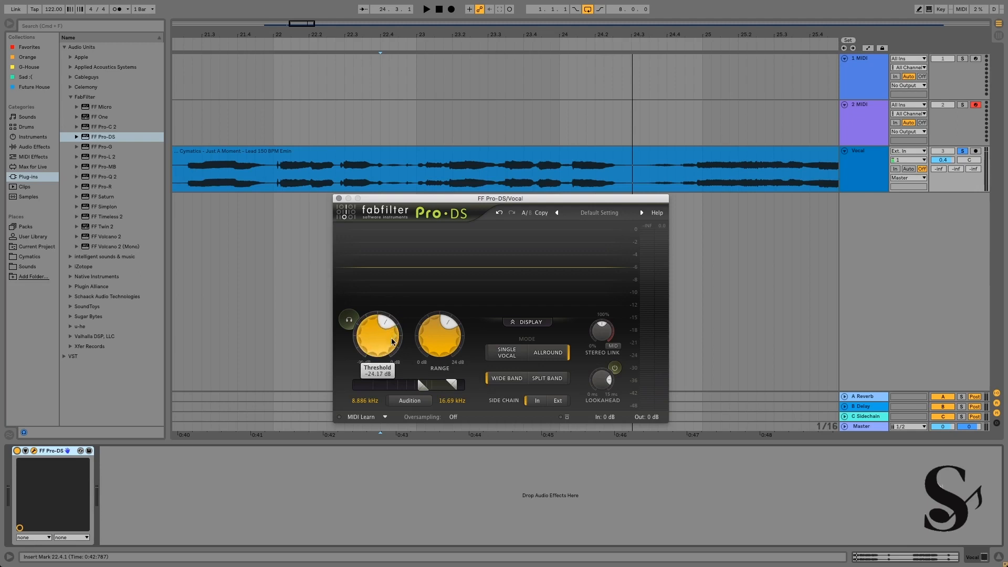
left_click_drag(393, 338, 398, 299)
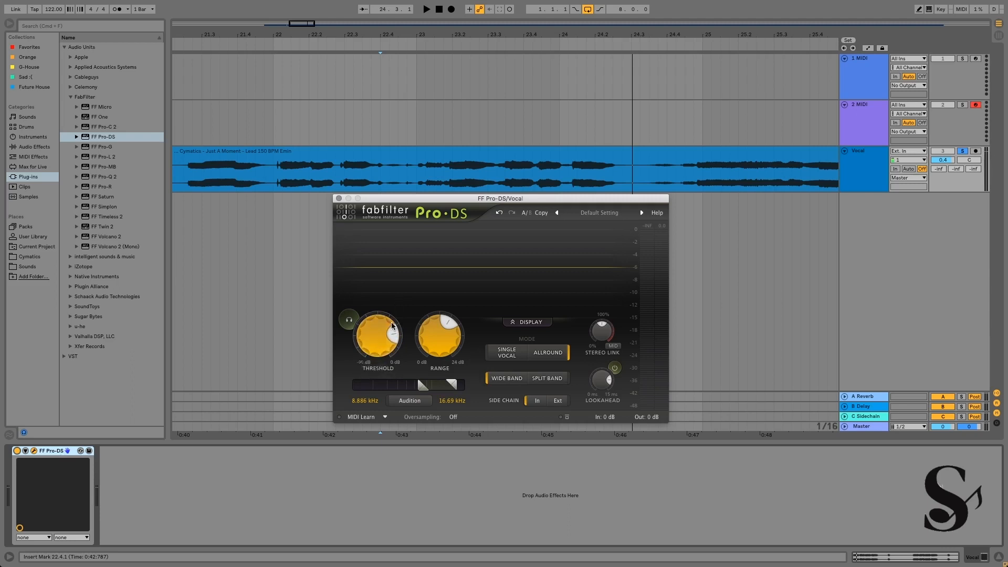
Play the vocal through Pro-DS from 22.2.4, stop it, and raise the threshold to about -10.26 dB
left_click(339, 182)
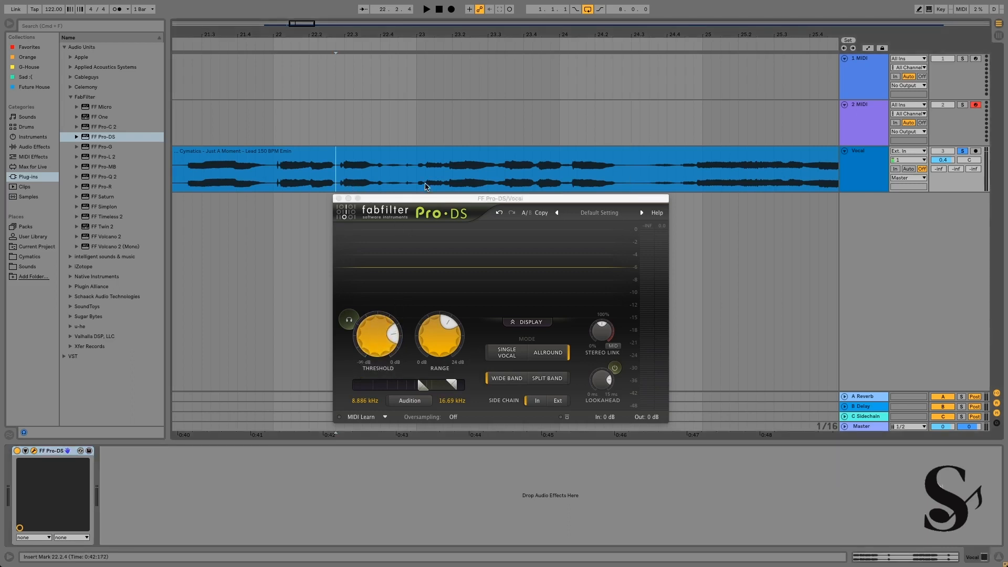
left_click(387, 339)
key("space")
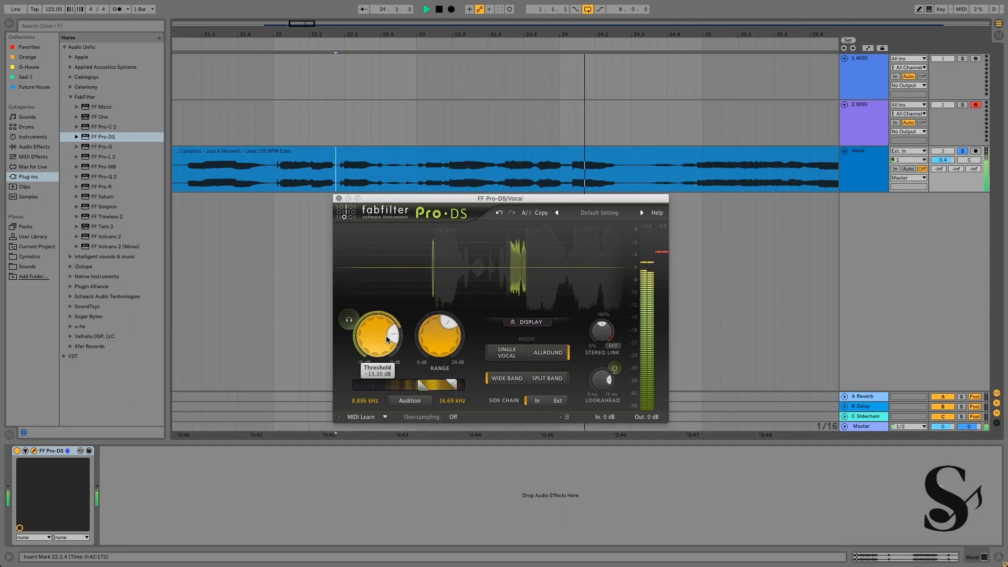
key("space")
left_click_drag(386, 336, 392, 315)
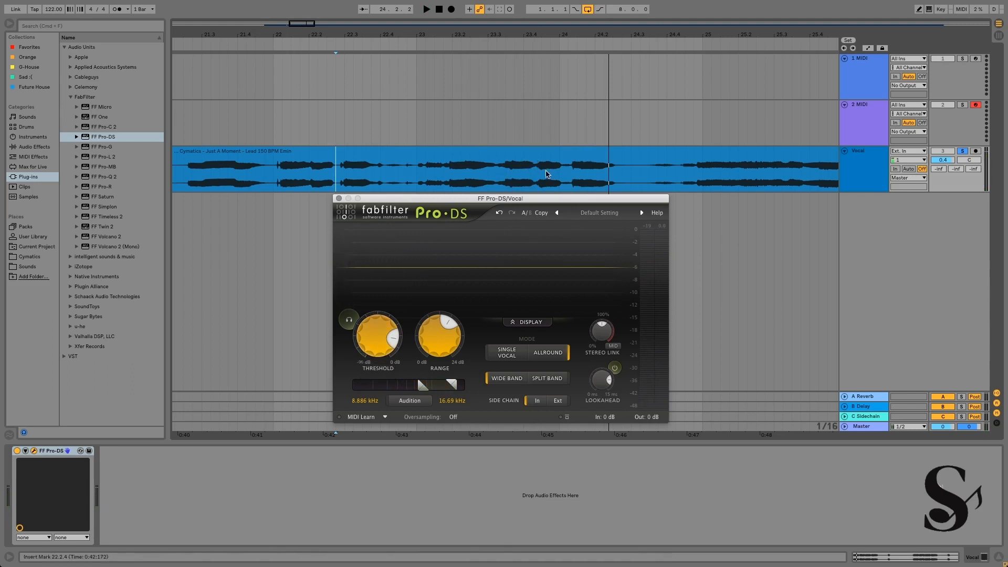
Replay the processed vocal from 22.2.4 and from 22.1.4 while viewing the gain reduction display
left_click_drag(560, 34, 530, 31)
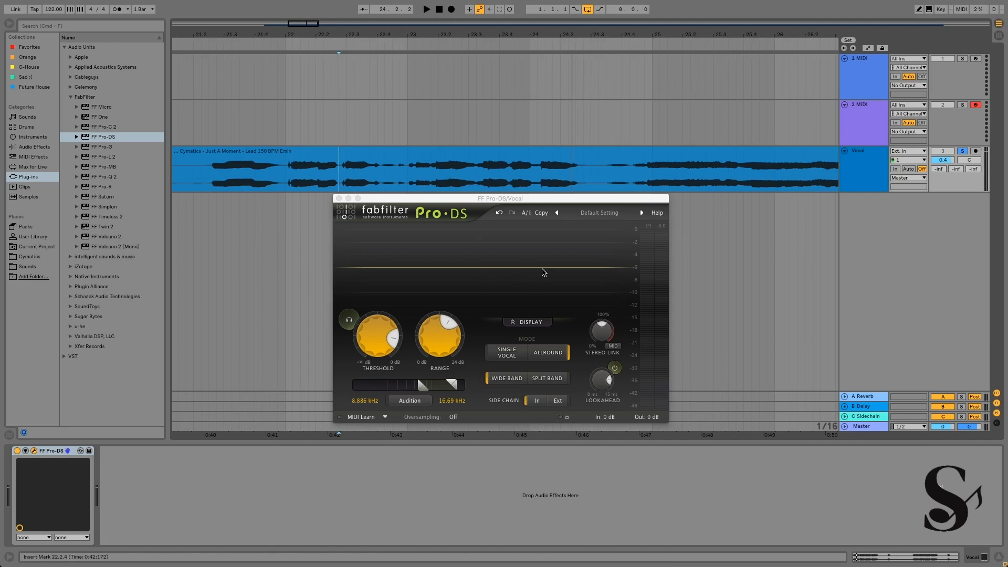
key("space")
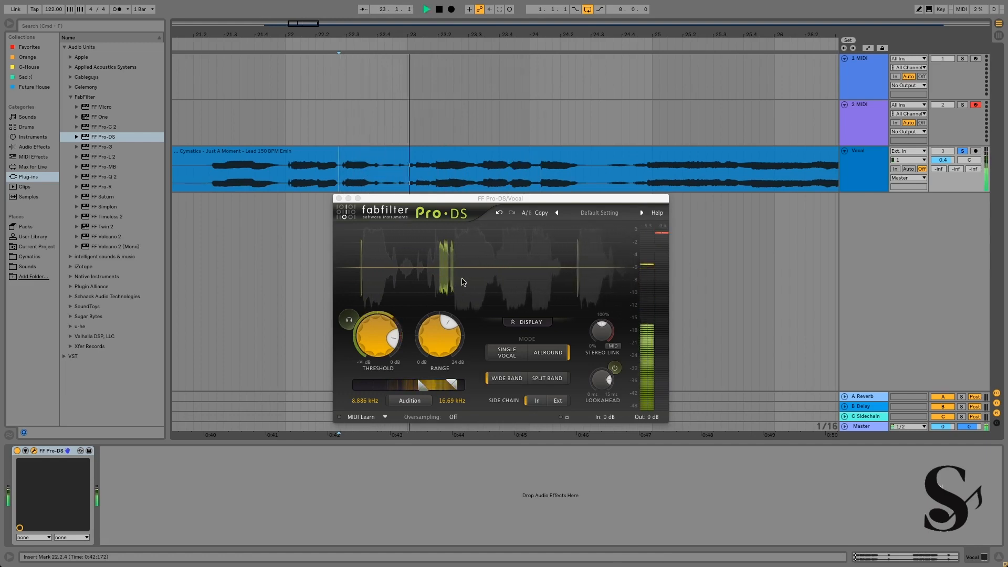
key("space")
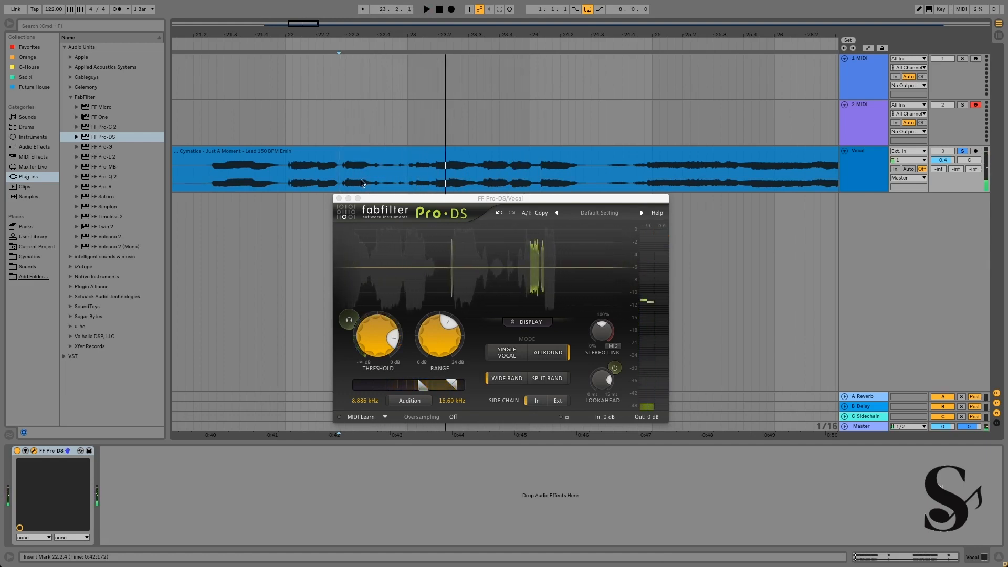
left_click(308, 177)
key("space")
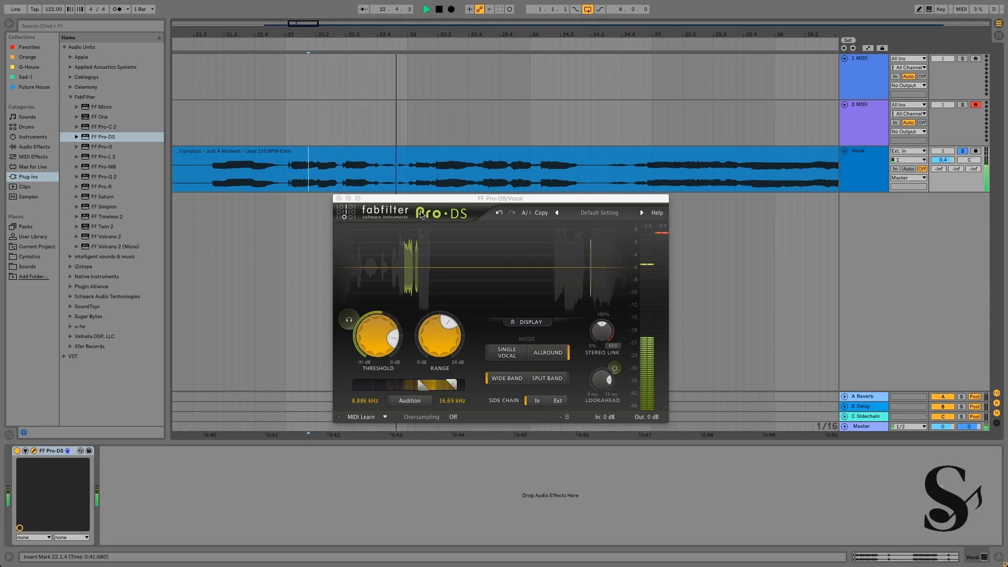
key("space")
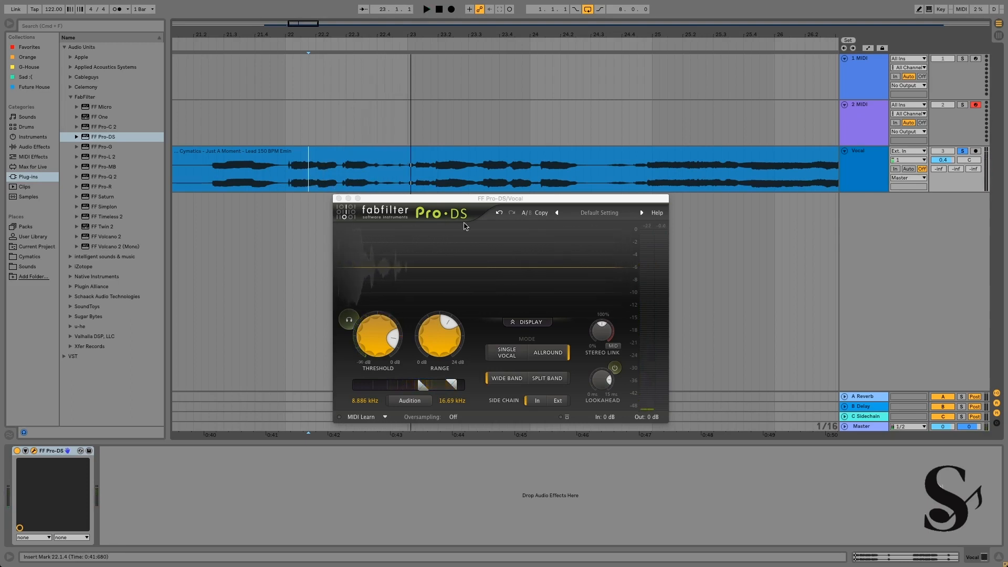
Reposition the Pro-DS window and replay the vocal from 22.1.4 to examine the level meter around the threshold
left_click_drag(461, 201, 511, 200)
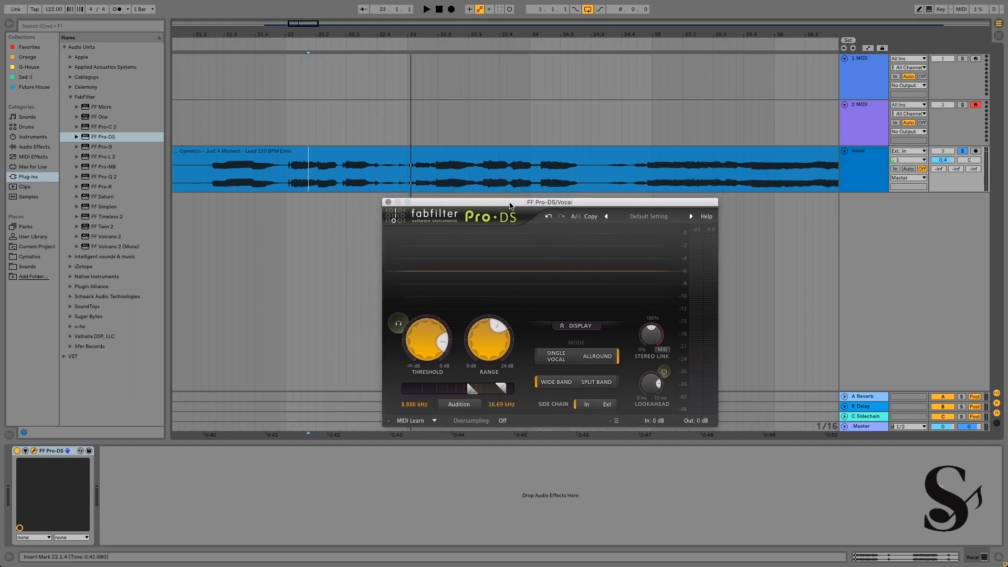
mouse_move(442, 322)
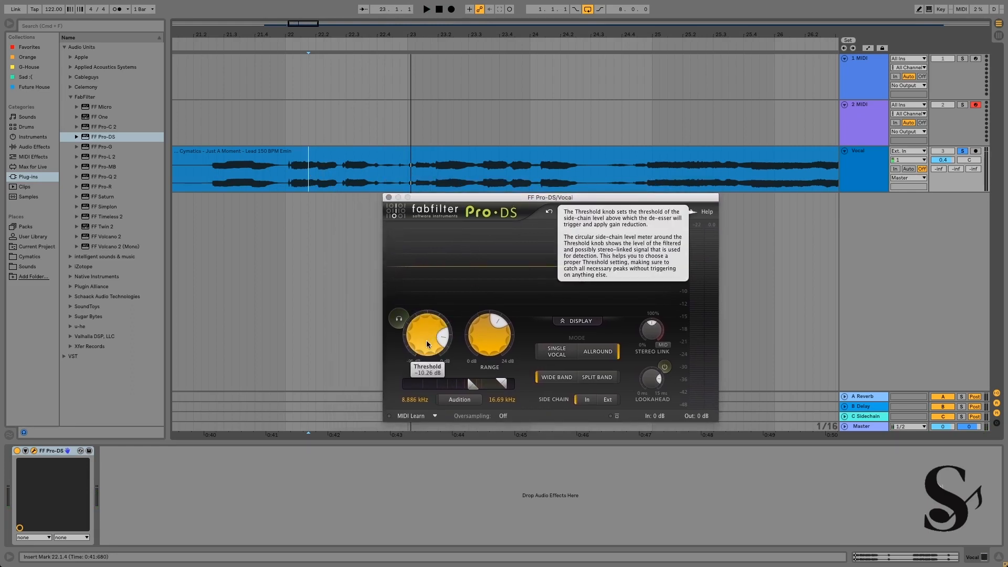
key("space")
mouse_move(509, 338)
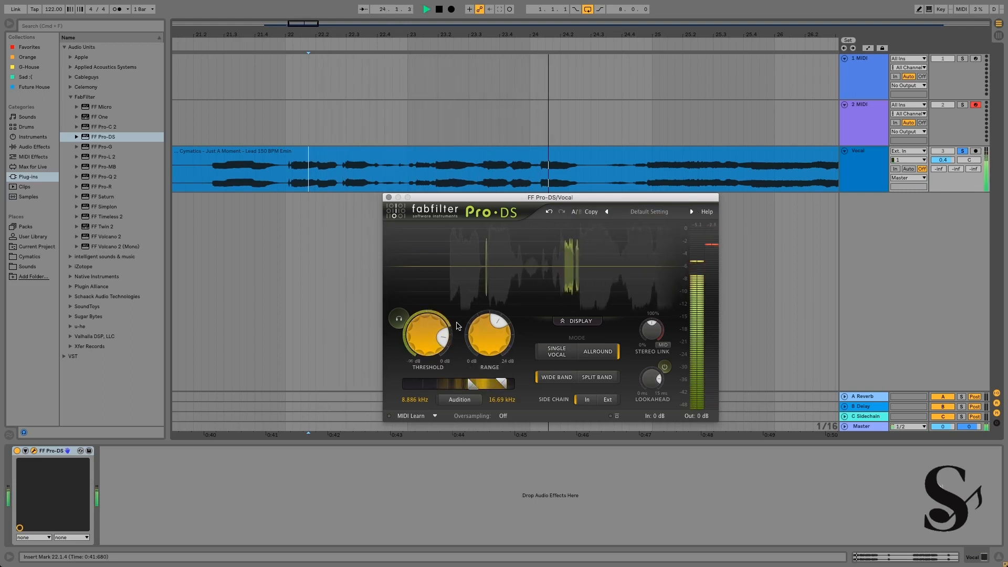
key("space")
Lower the Pro-DS threshold and play the vocal from 22.1.4 to hear the stronger de-essing
left_click_drag(432, 333, 428, 381)
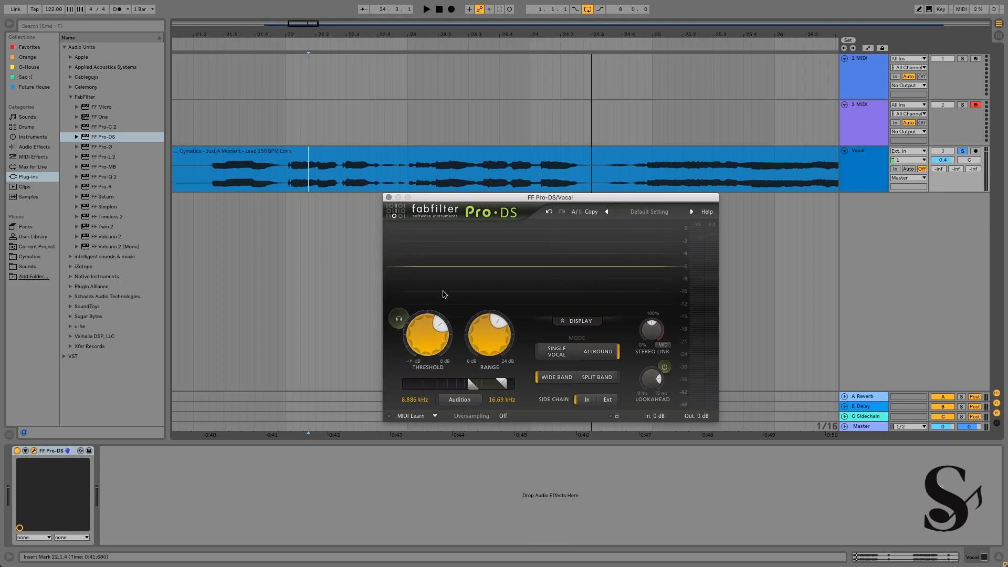
left_click_drag(362, 36, 508, 43)
left_click_drag(434, 329, 433, 350)
key("space")
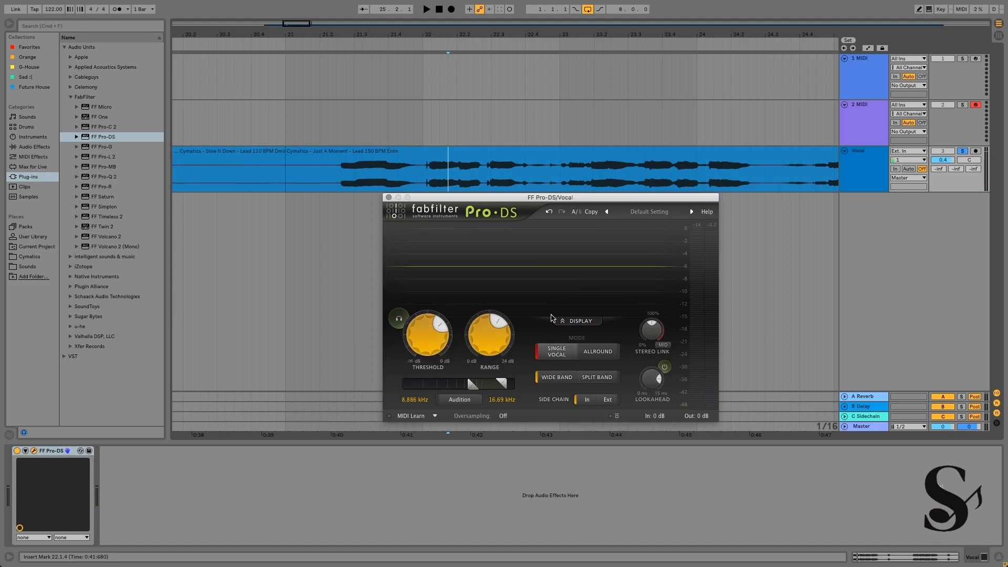
Switch the Pro-DS mode between Allround and Single Vocal, ending on Allround, and reposition the plug-in window
left_click_drag(543, 201, 473, 190)
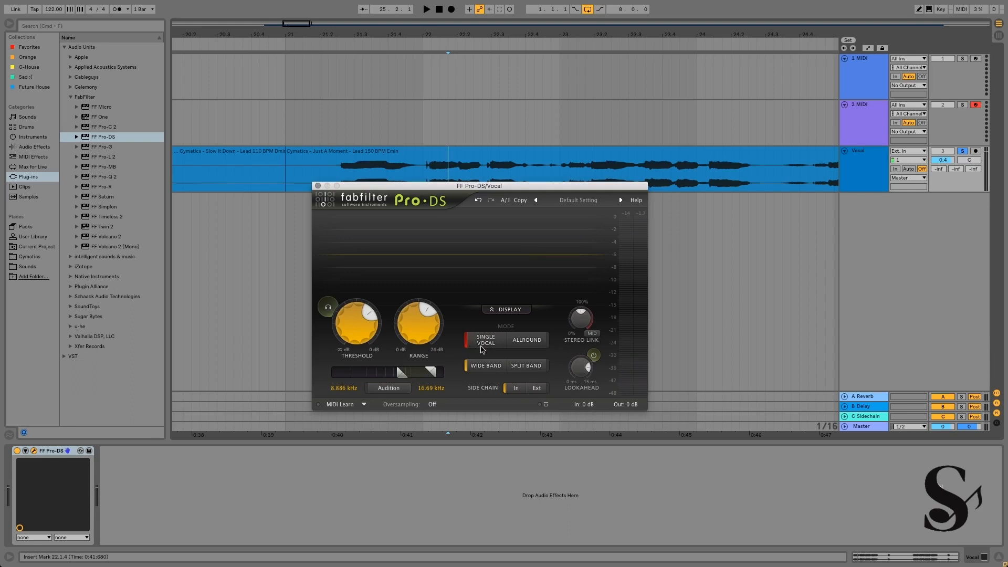
left_click(527, 342)
left_click(485, 341)
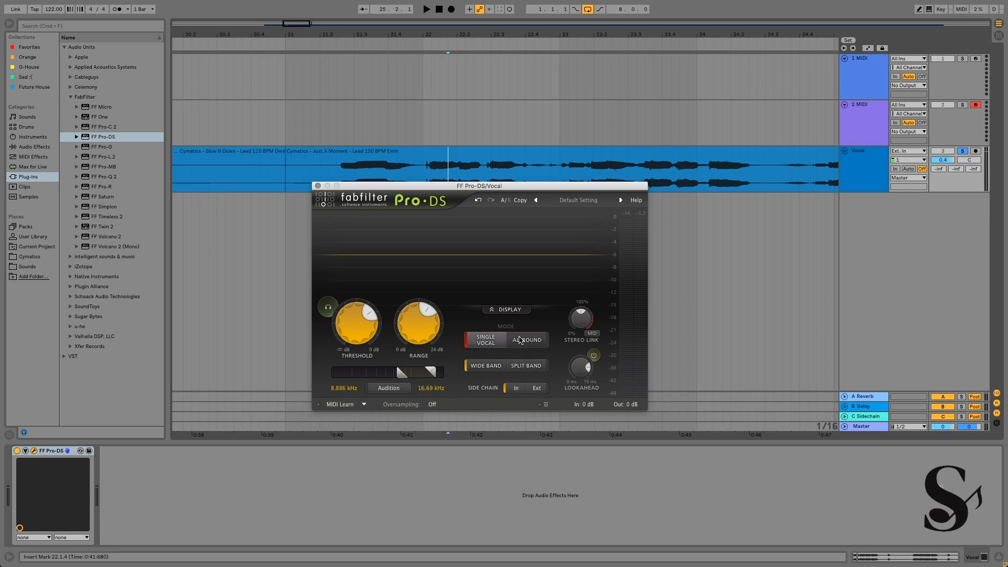
left_click(527, 339)
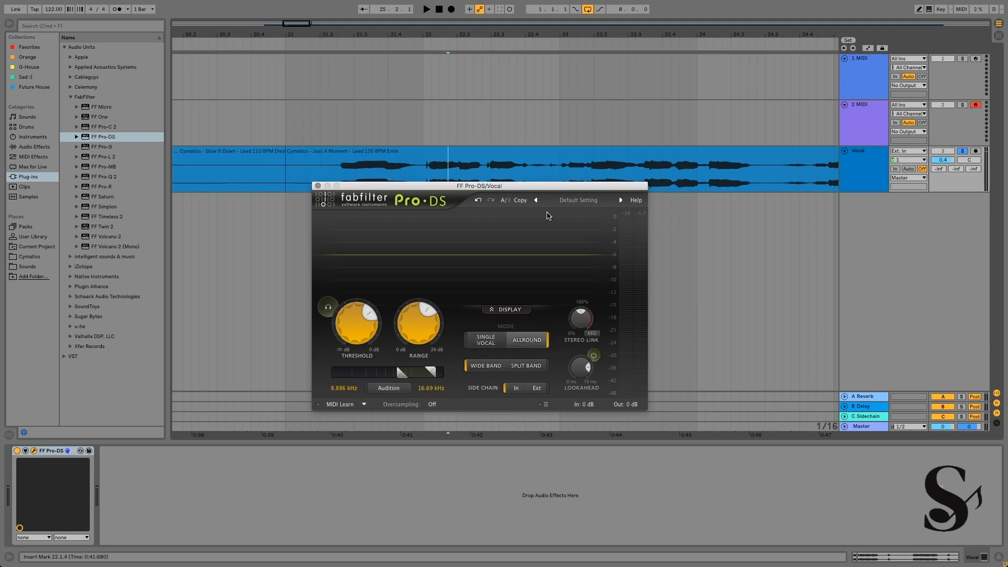
left_click_drag(529, 187, 496, 178)
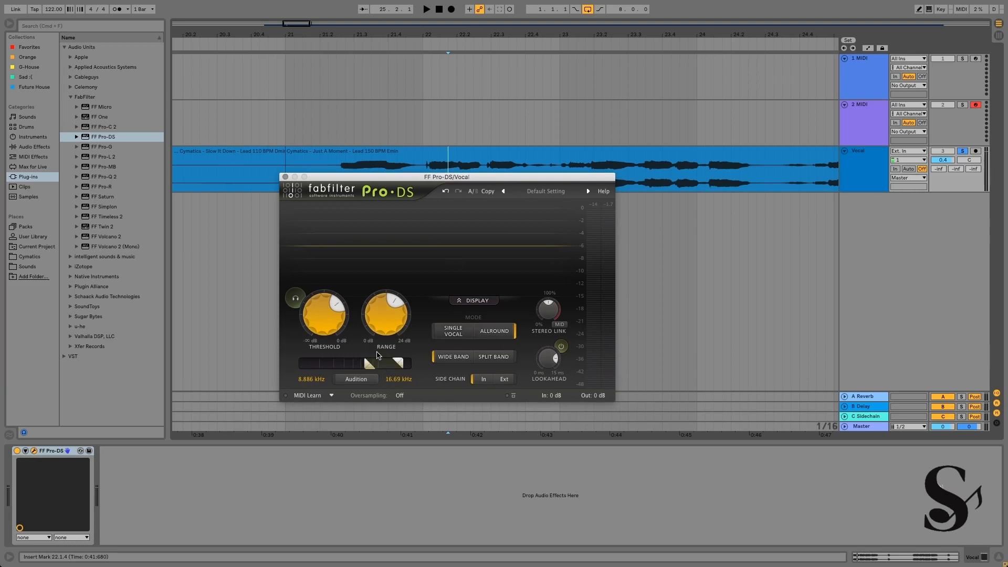
Set the Pro-DS side-chain high-pass filter to 8.552 kHz and play the vocal from 22.1.4 in Single Vocal mode
mouse_move(382, 317)
left_click_drag(371, 368, 368, 371)
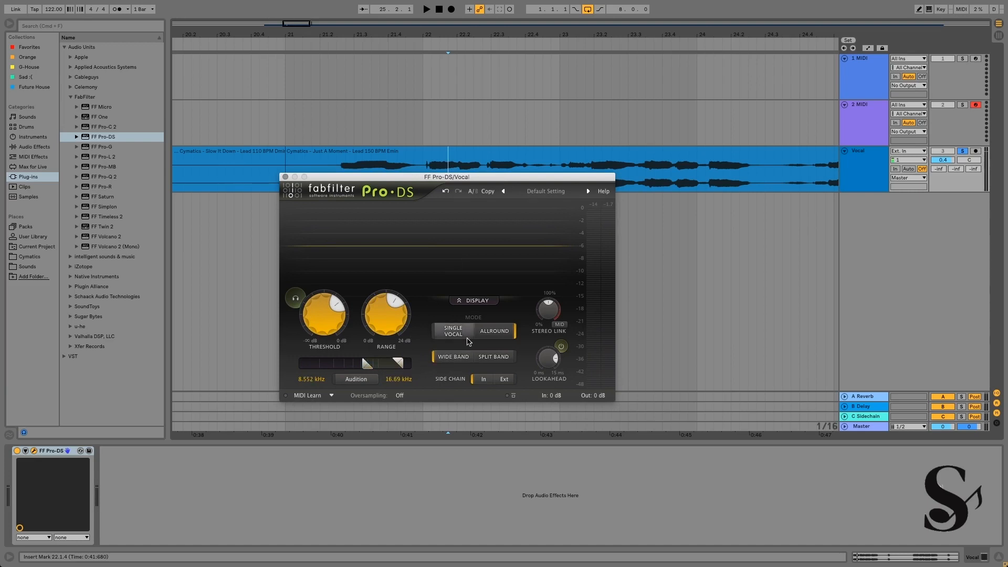
mouse_move(468, 342)
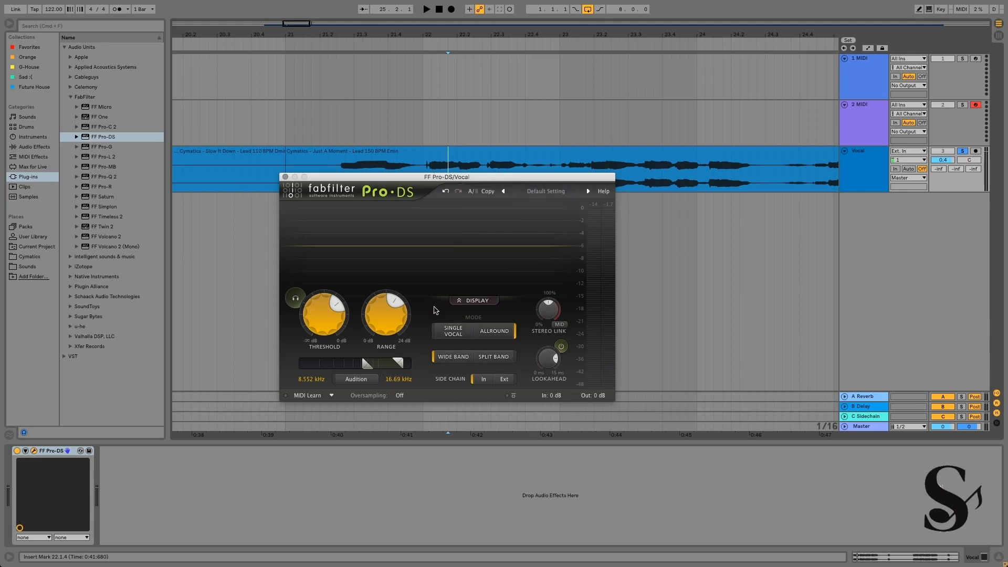
left_click(447, 328)
key("space")
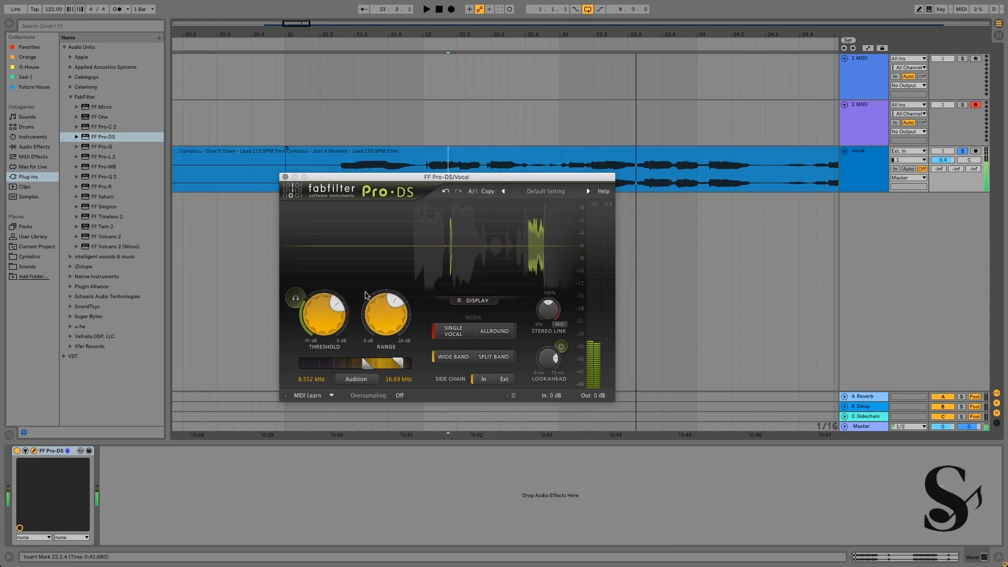
key("space")
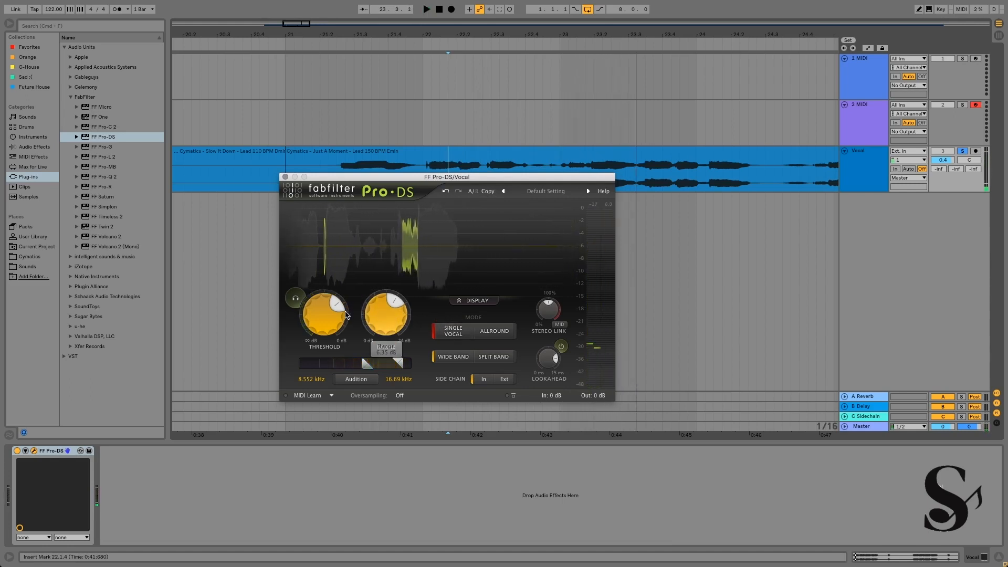
Lower the Pro-DS threshold far down and play the vocal from 22.1.4, raising the threshold to about -43.27 dB
left_click_drag(329, 315, 330, 376)
key("space")
key("space")
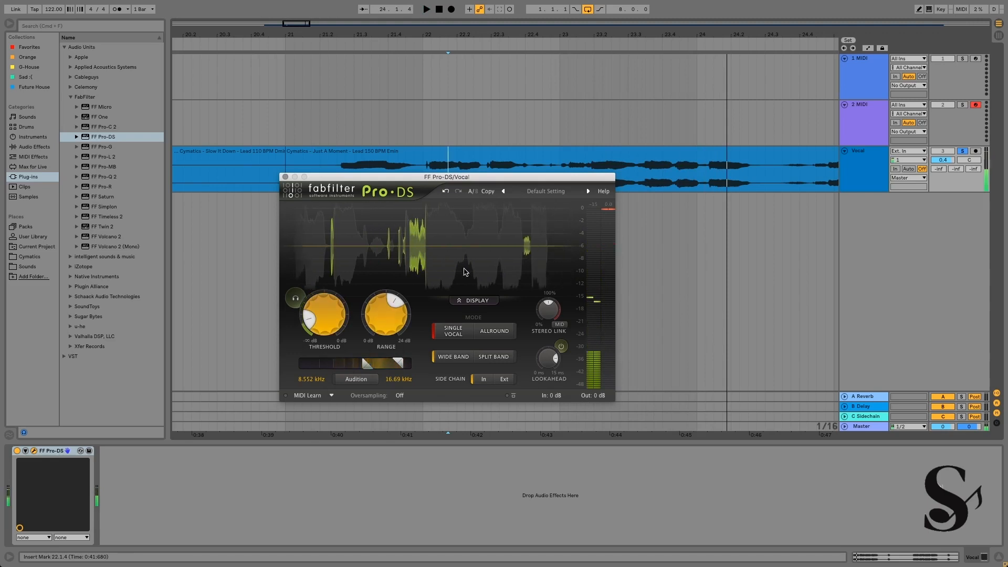
key("space")
left_click_drag(329, 297, 334, 267)
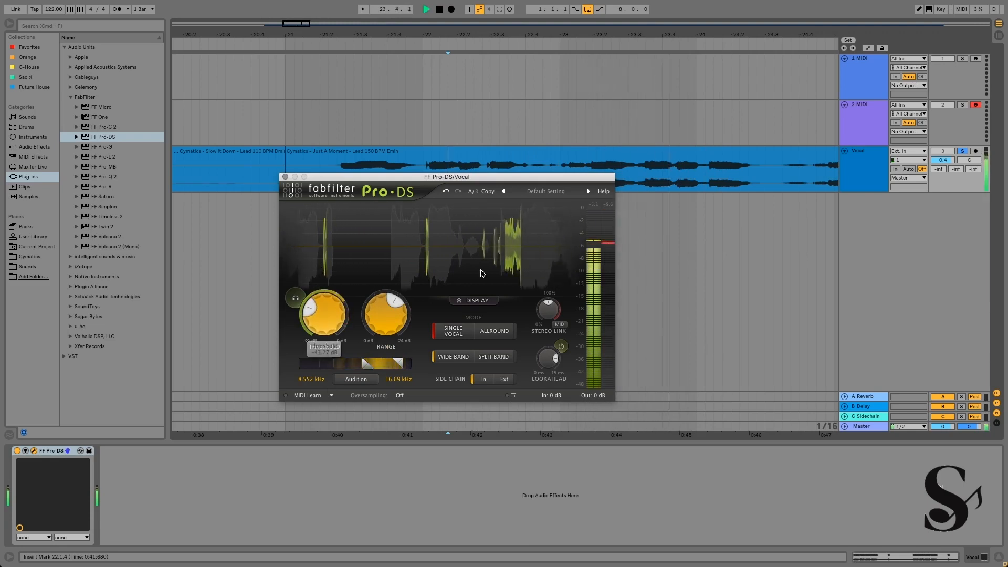
key("space")
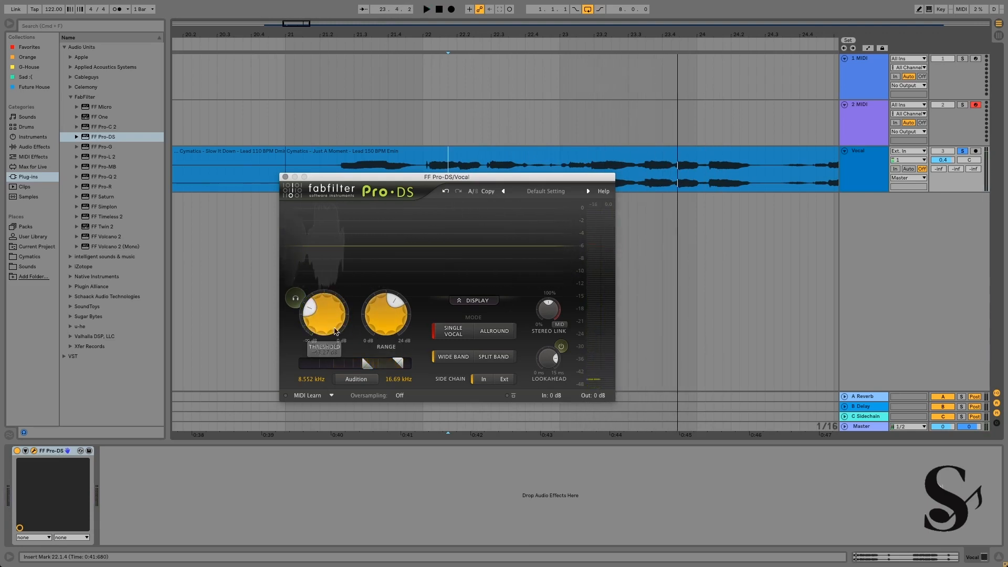
Raise the Pro-DS threshold to slightly above -30 dB while playing the vocal from 22.1.4
left_click_drag(332, 325, 337, 283)
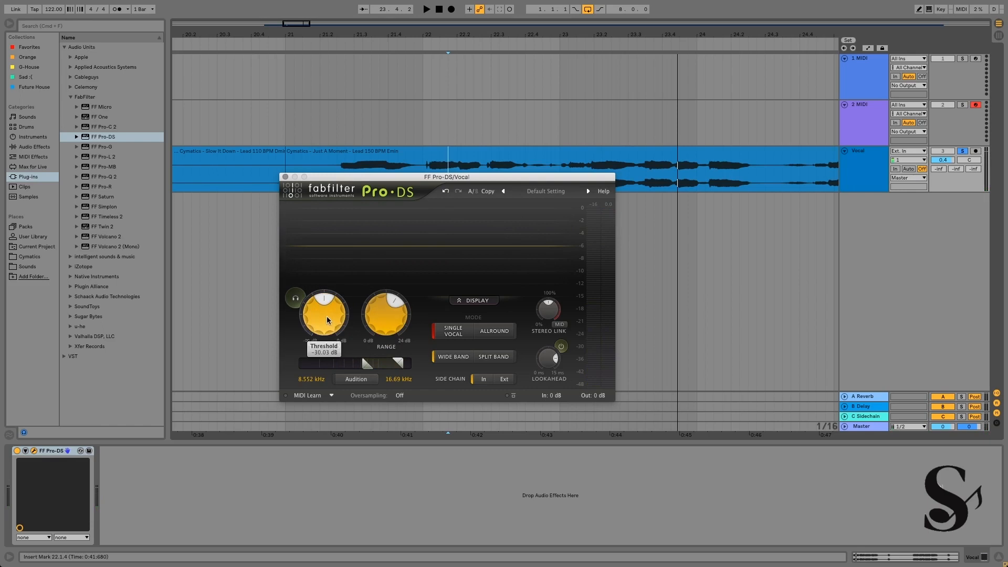
key("space")
left_click_drag(326, 316, 332, 290)
key("space")
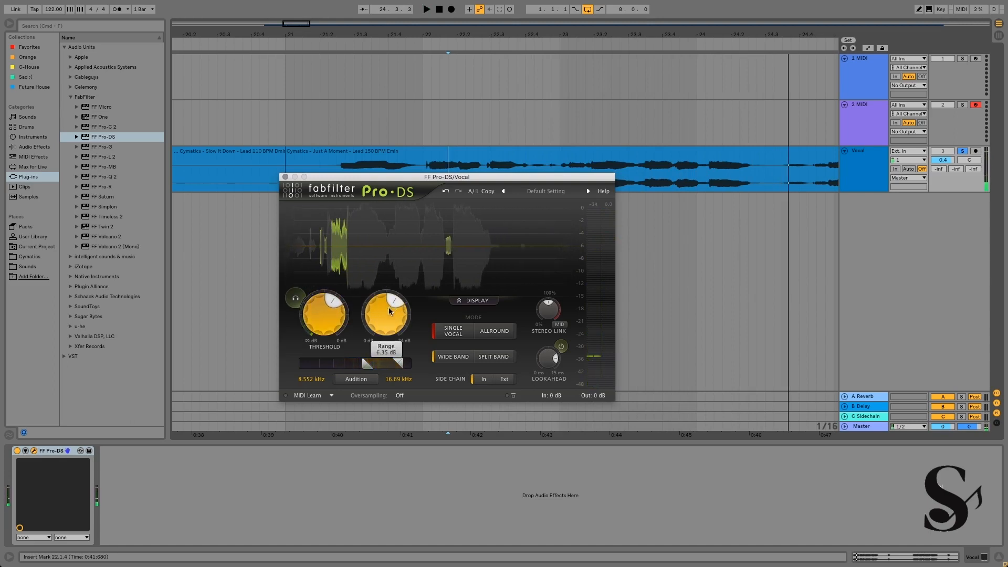
Raise the Pro-DS range to about 24 dB and play the vocal from 22.1.4 to hear the strong gain reduction
mouse_move(380, 307)
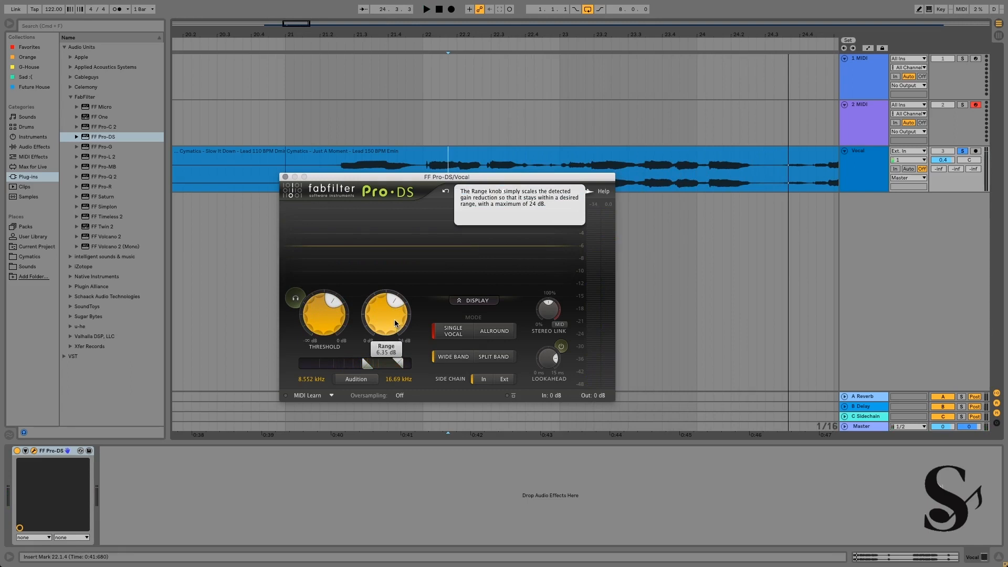
left_click_drag(394, 317, 405, 263)
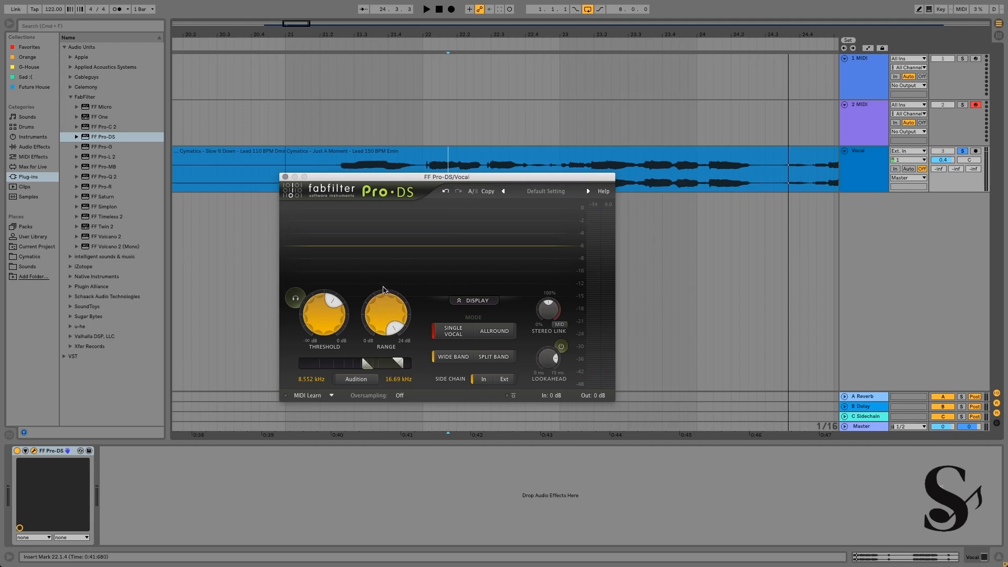
mouse_move(376, 307)
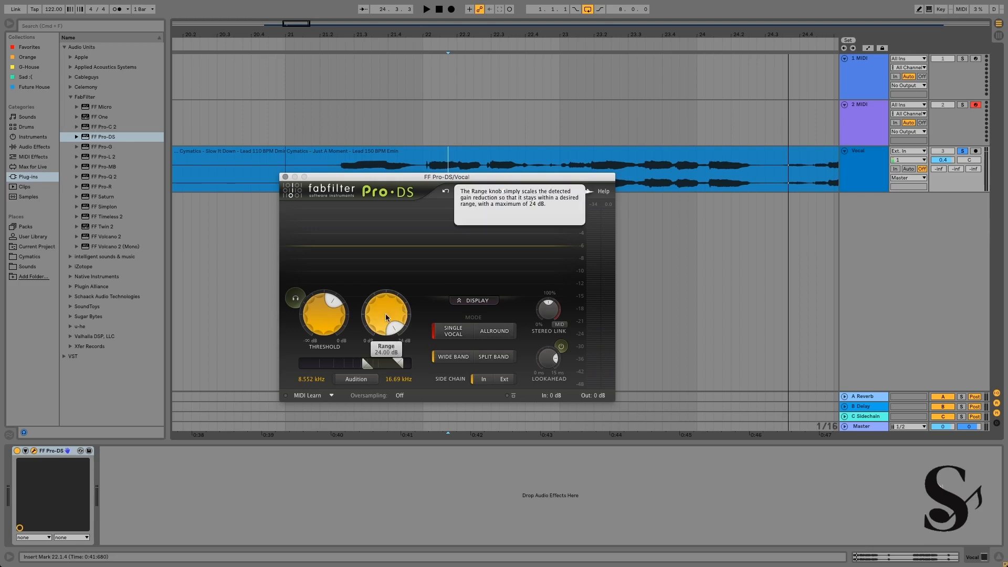
left_click_drag(386, 315, 397, 280)
key("space")
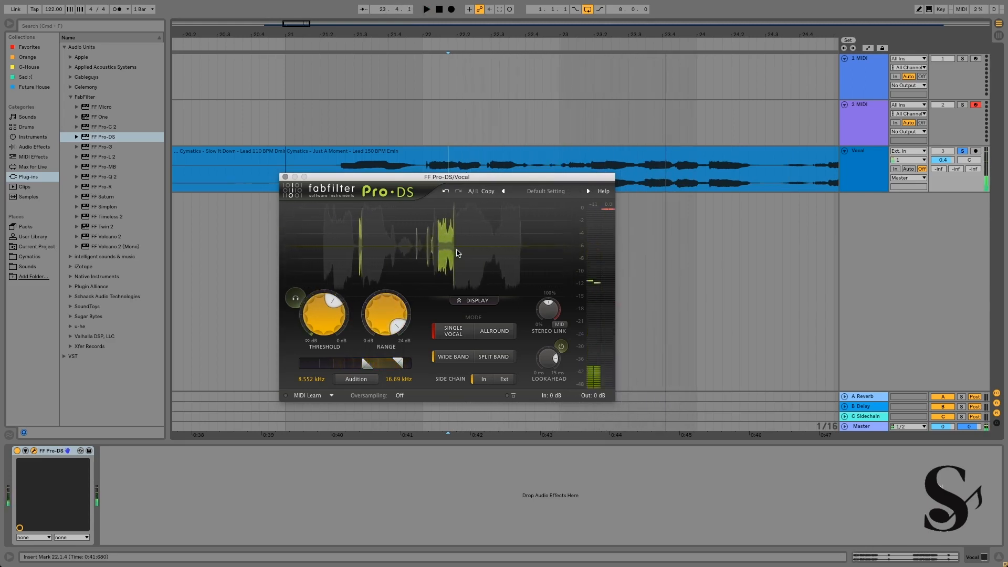
Set the Pro-DS range to about 7.99 dB and play the vocal from 22.1.4
mouse_move(397, 315)
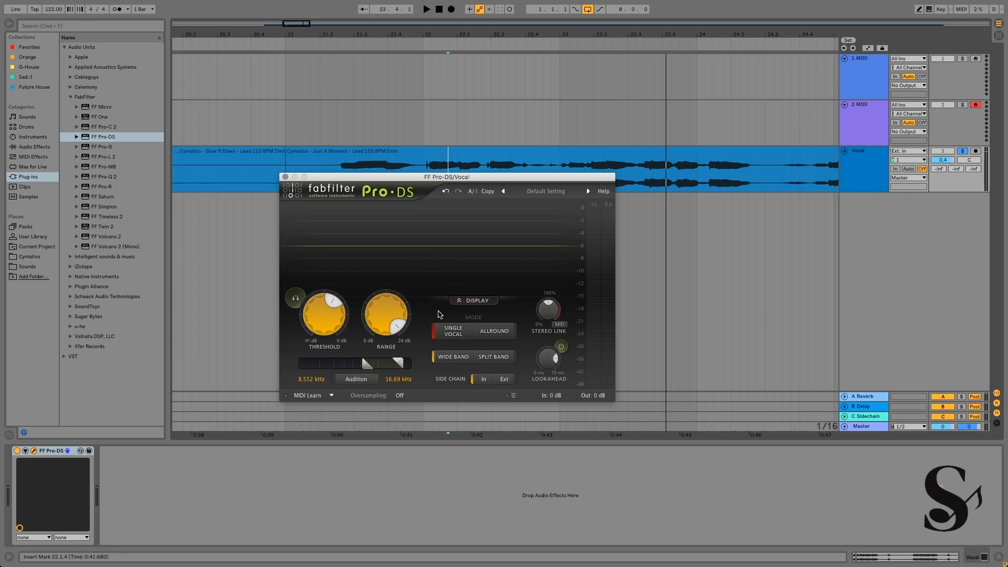
left_click_drag(390, 344, 416, 268)
key("space")
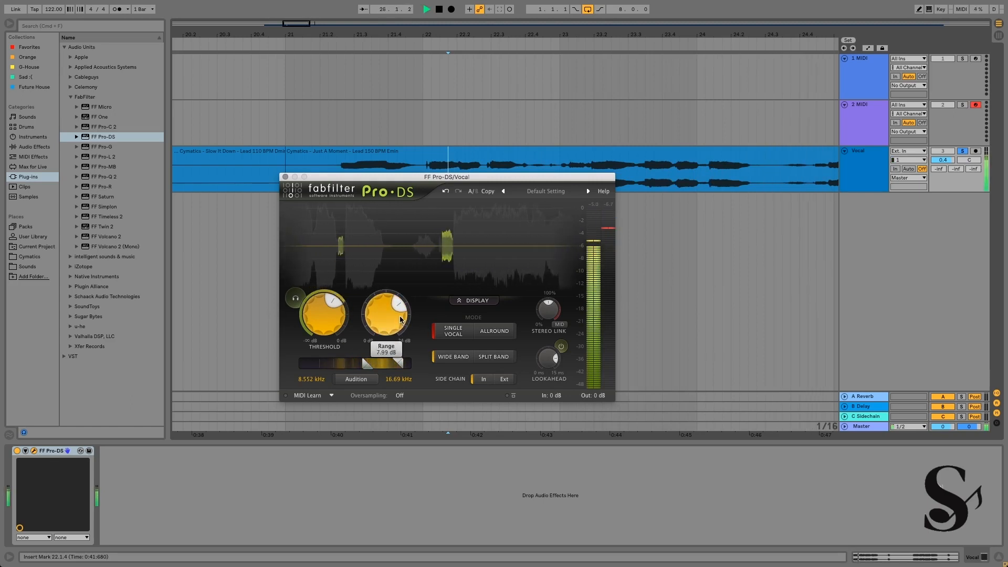
key("space")
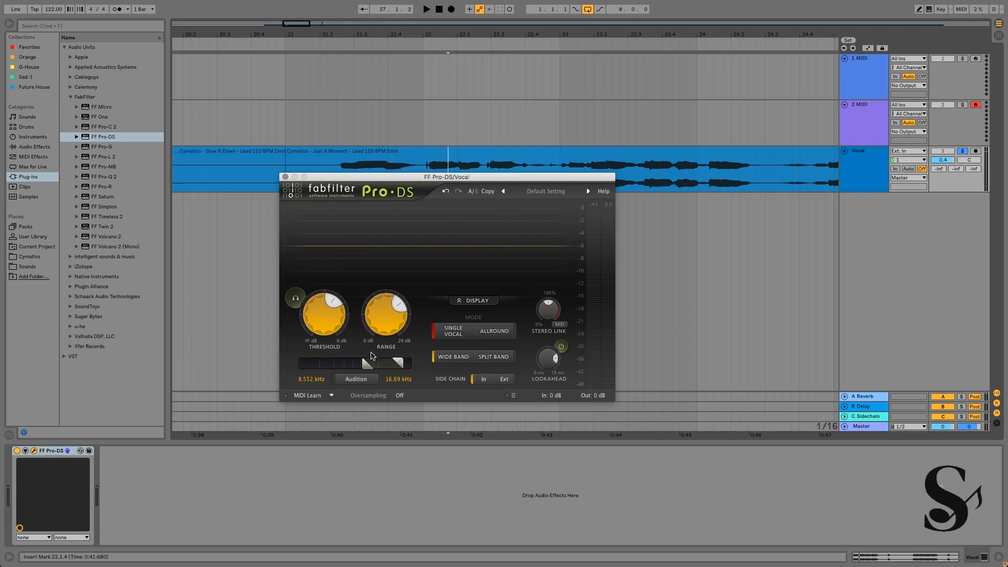
Monitor only the triggered sibilance with the threshold's headphone function during playback of the vocal, and turn the monitoring off
left_click(295, 303)
key("space")
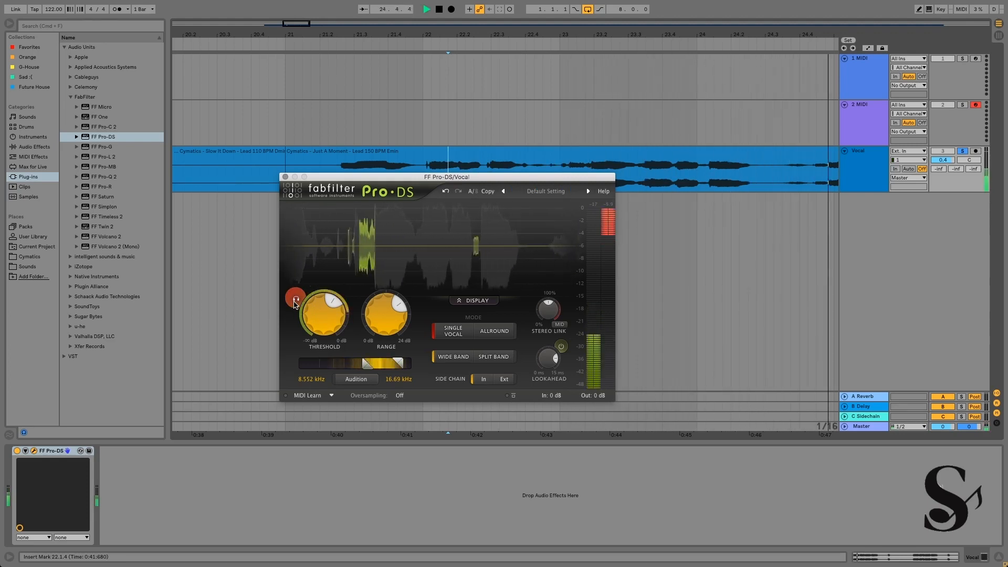
left_click(296, 300)
key("space")
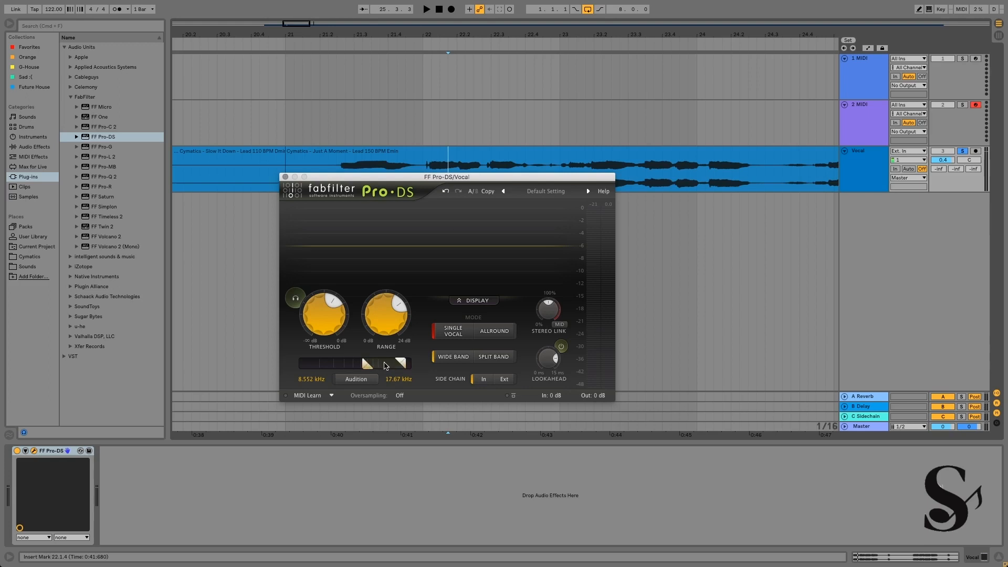
Sweep the side-chain high-pass filter down to 2 kHz and back up to 5.171 kHz
mouse_move(381, 364)
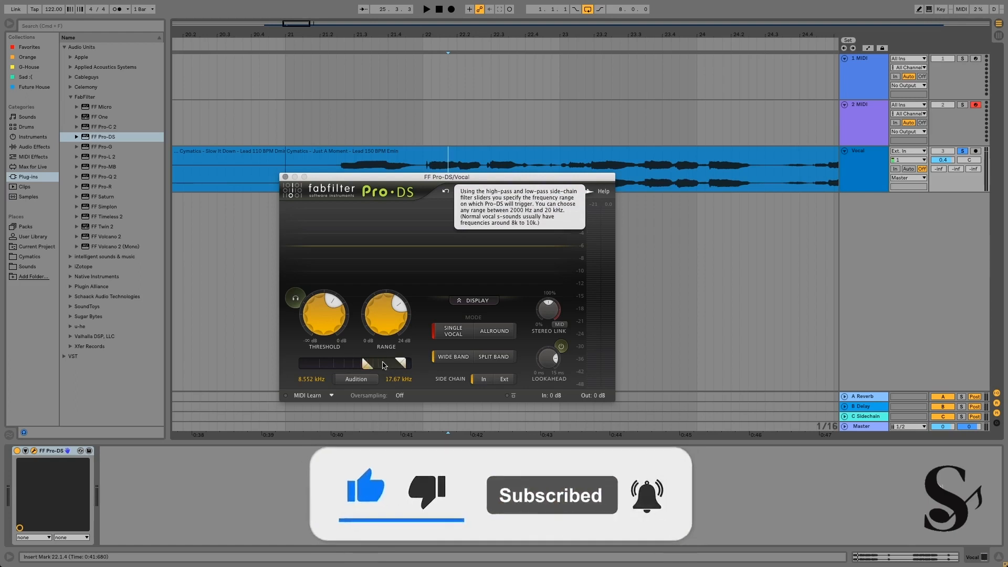
left_click_drag(365, 370, 312, 370)
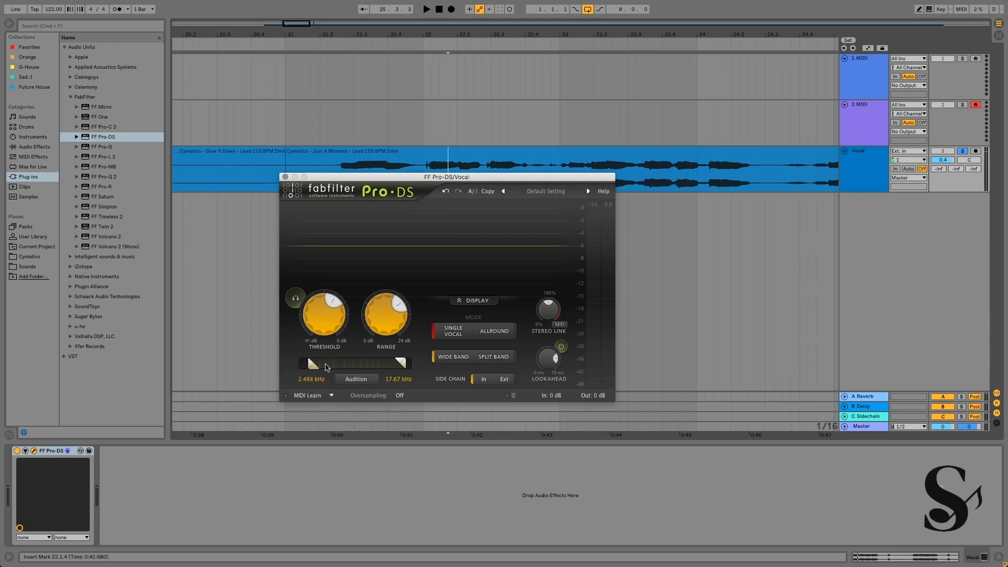
mouse_move(329, 366)
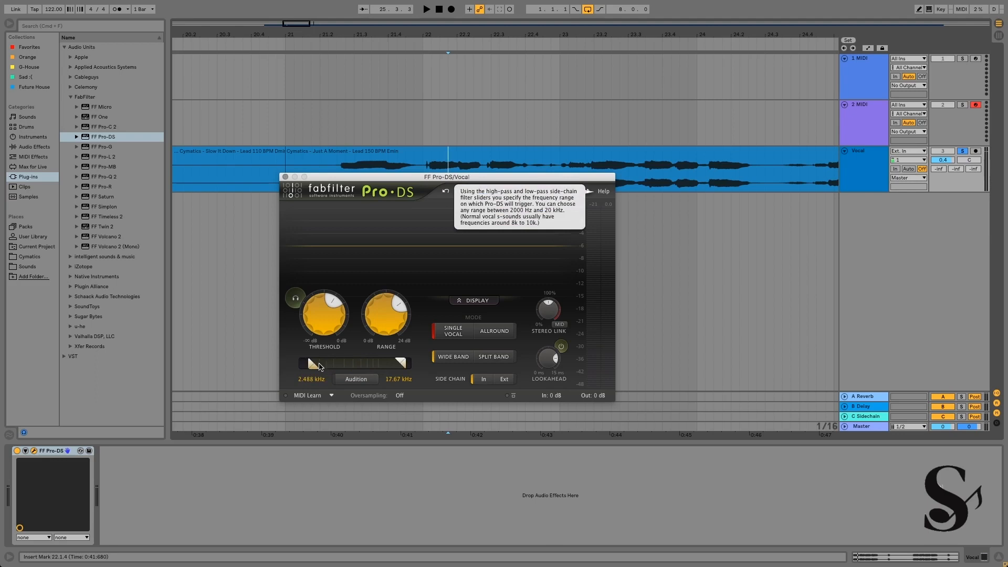
left_click_drag(320, 366, 303, 369)
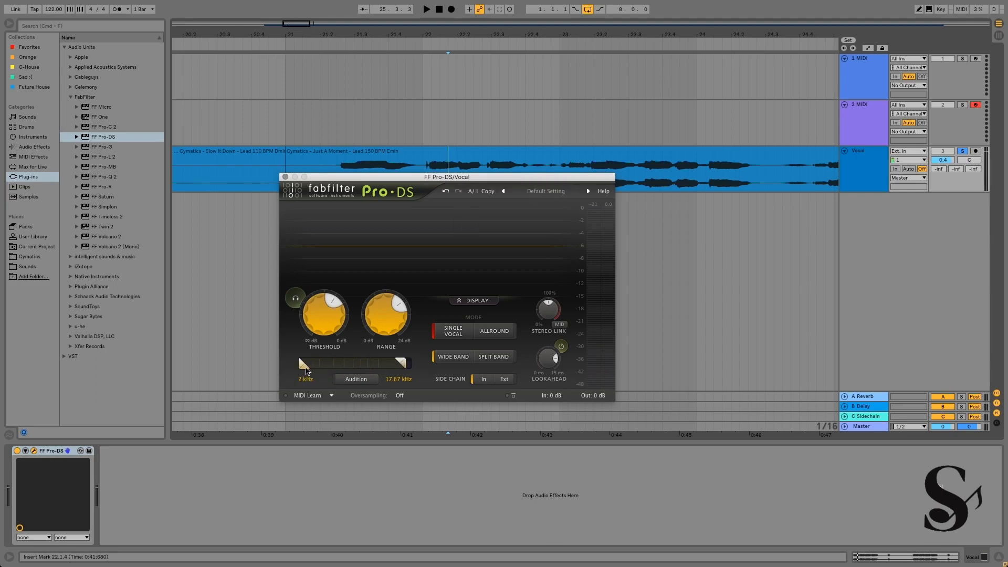
left_click_drag(307, 370, 333, 367)
mouse_move(370, 369)
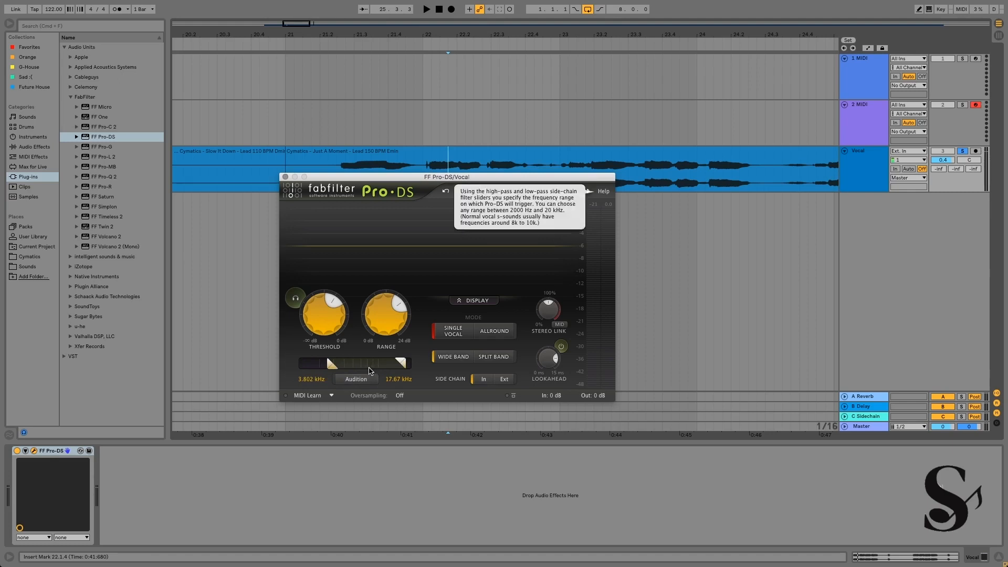
left_click_drag(334, 370, 345, 370)
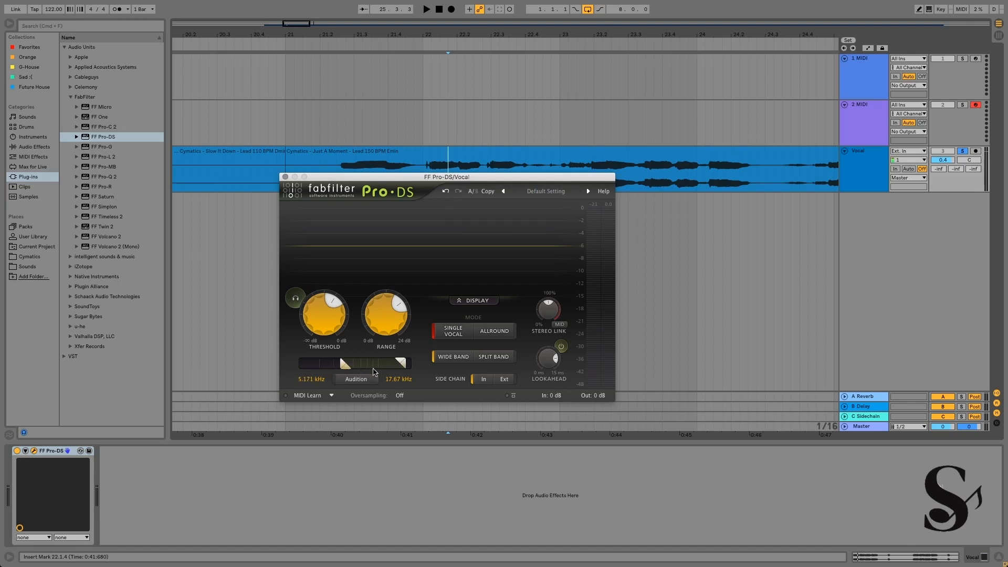
Play the vocal from 22.1.4 while raising the side-chain high-pass filter to 8.477 kHz
key("space")
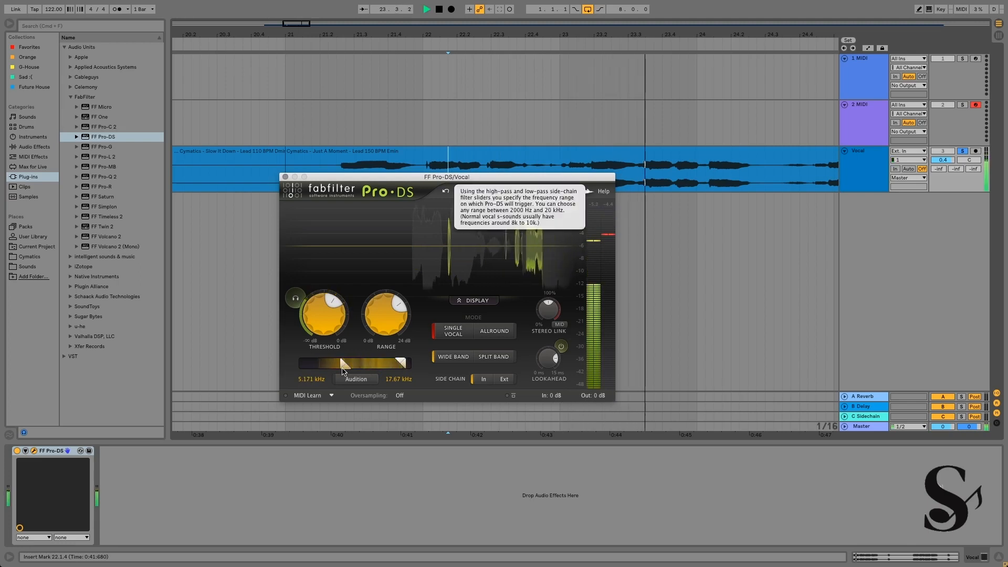
key("space")
key("space")
left_click_drag(344, 370, 358, 371)
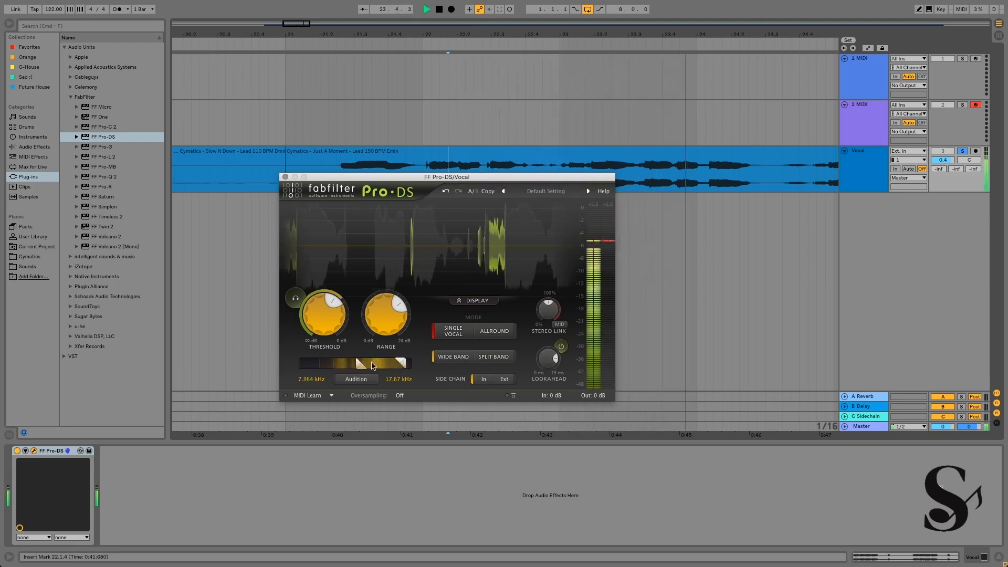
mouse_move(361, 365)
left_mouse_down()
mouse_move(377, 367)
mouse_move(365, 370)
left_mouse_up()
key("space")
key("space")
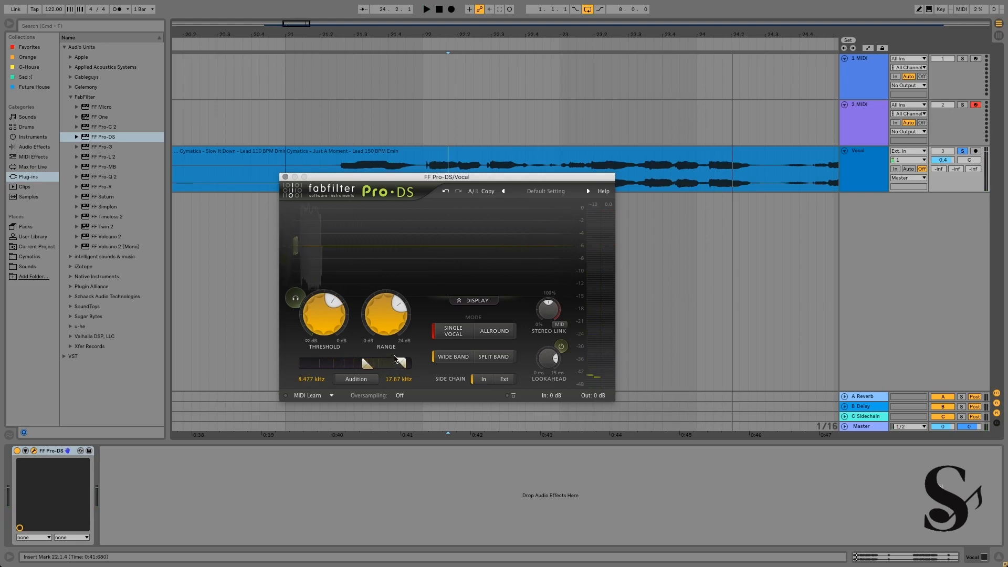
Narrow the side-chain detection range to 10.33 kHz high-pass and 17.31 kHz low-pass while playing the vocal
key("space")
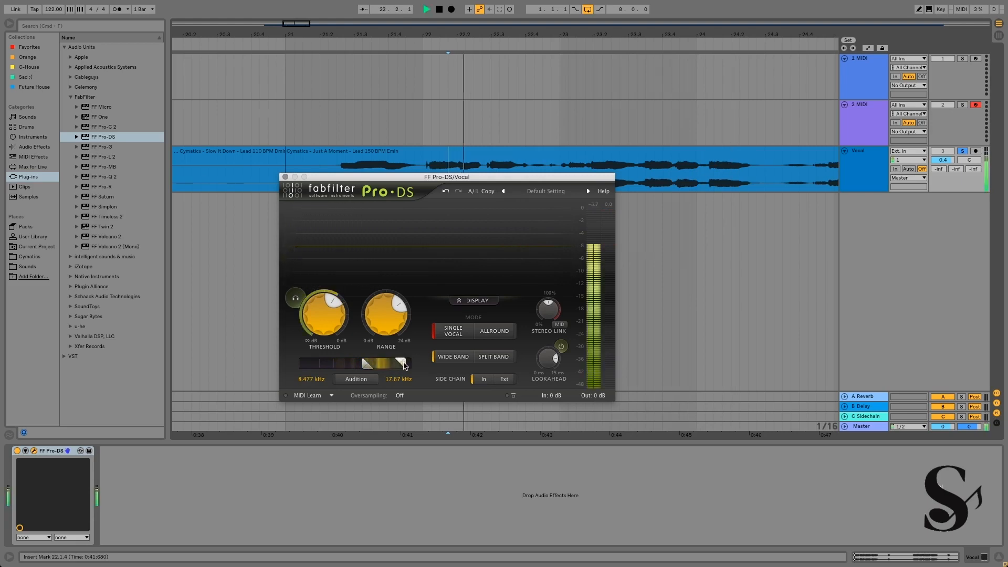
left_click_drag(405, 366, 369, 367)
key("space")
key("space")
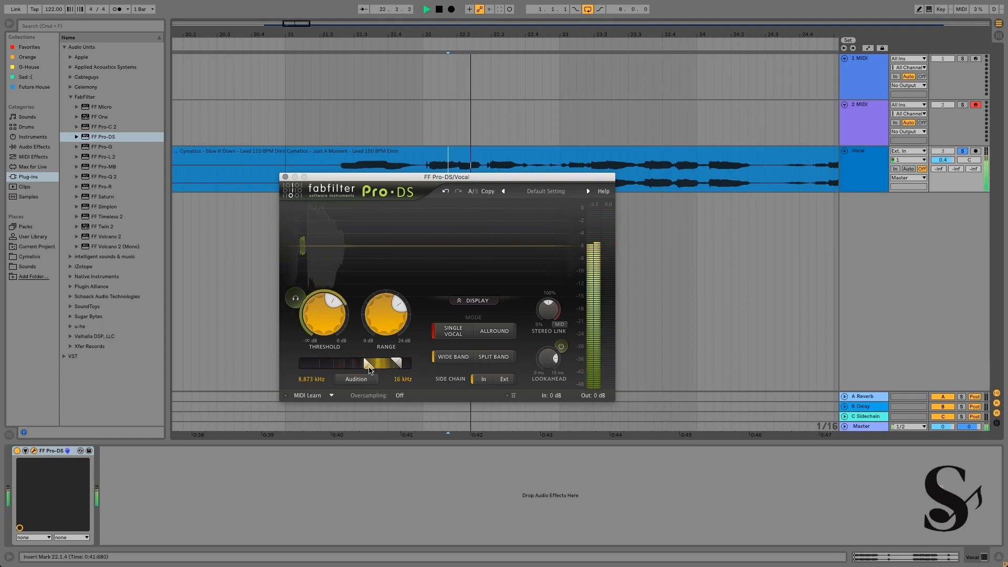
left_click_drag(369, 367, 402, 362)
key("space")
key("space")
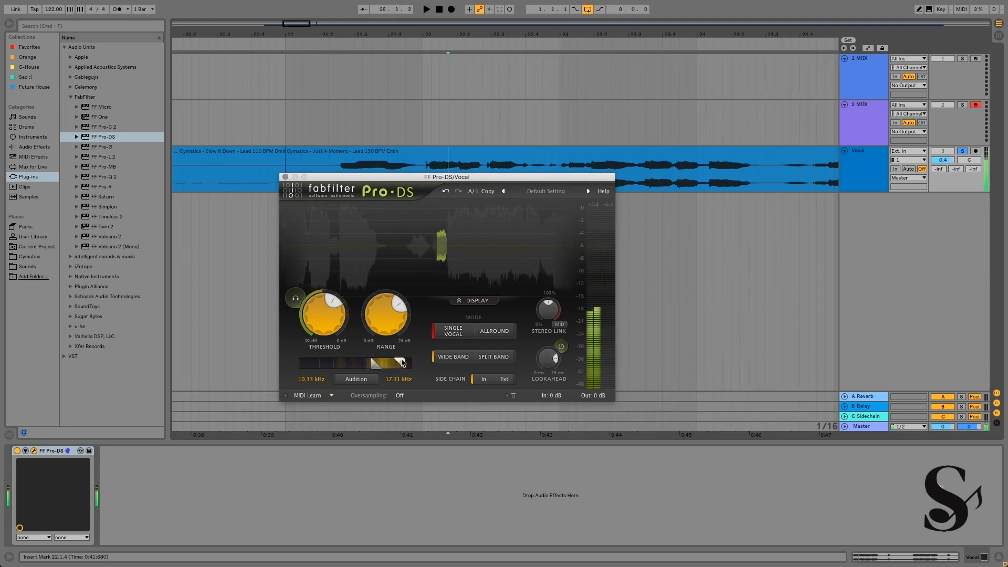
key("space")
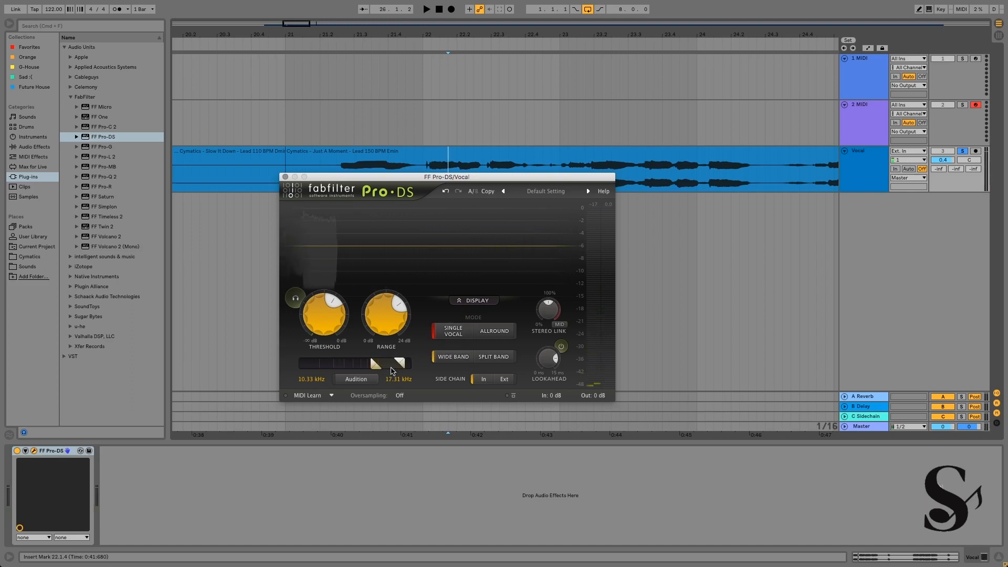
Enable Audition for the side-chain filters and play the vocal from 22.1.4 to hear the detection frequency range
left_click(363, 382)
key("space")
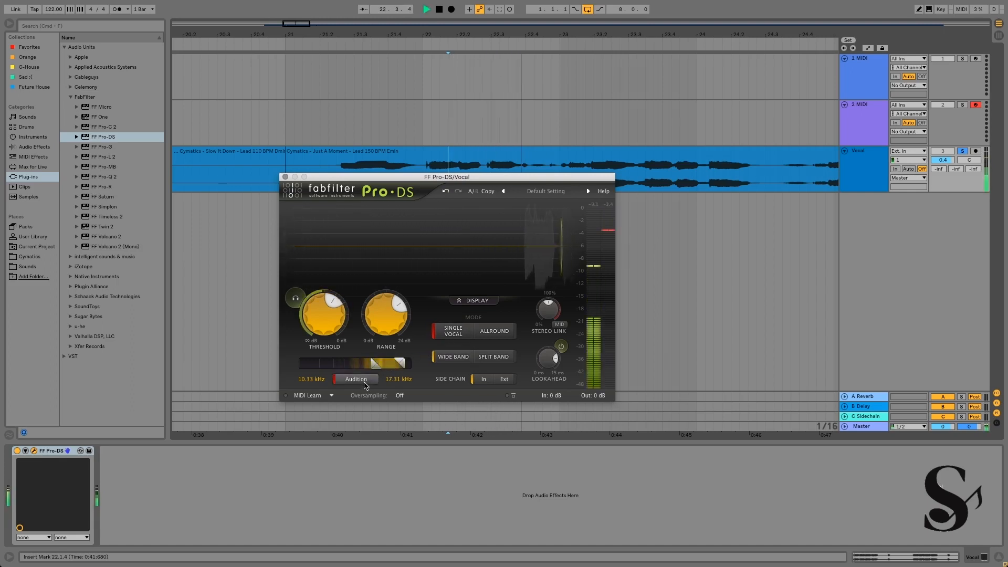
key("space")
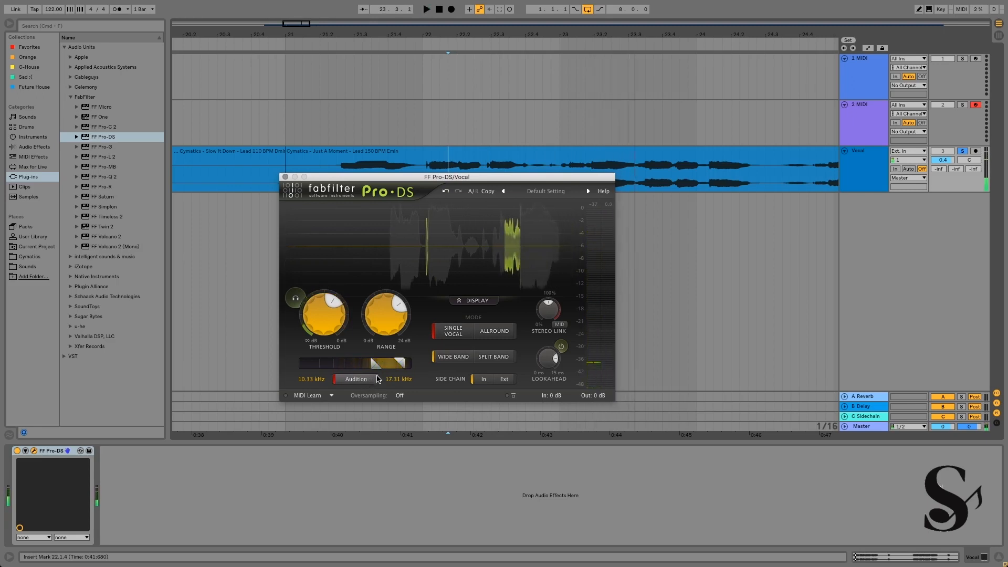
key("space")
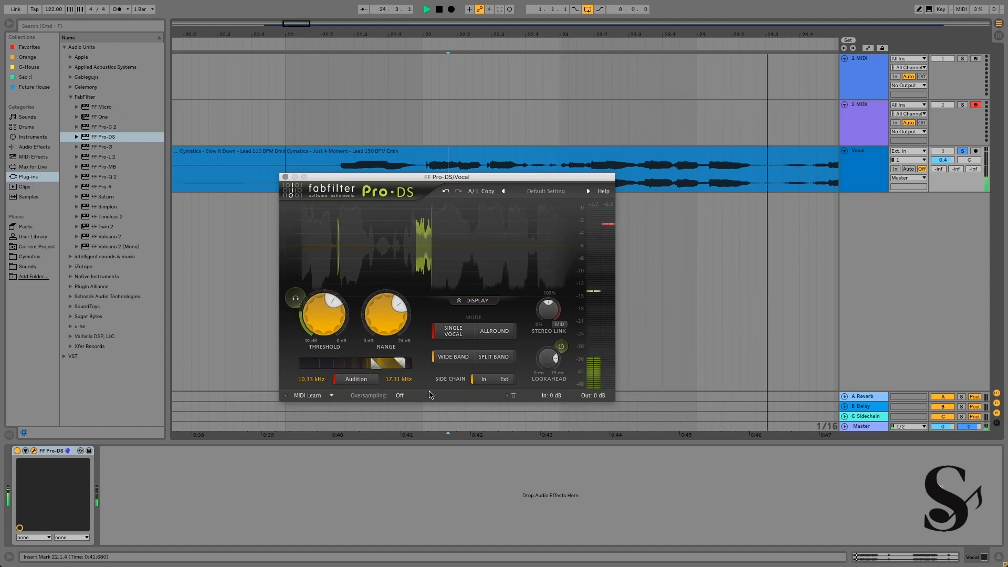
key("space")
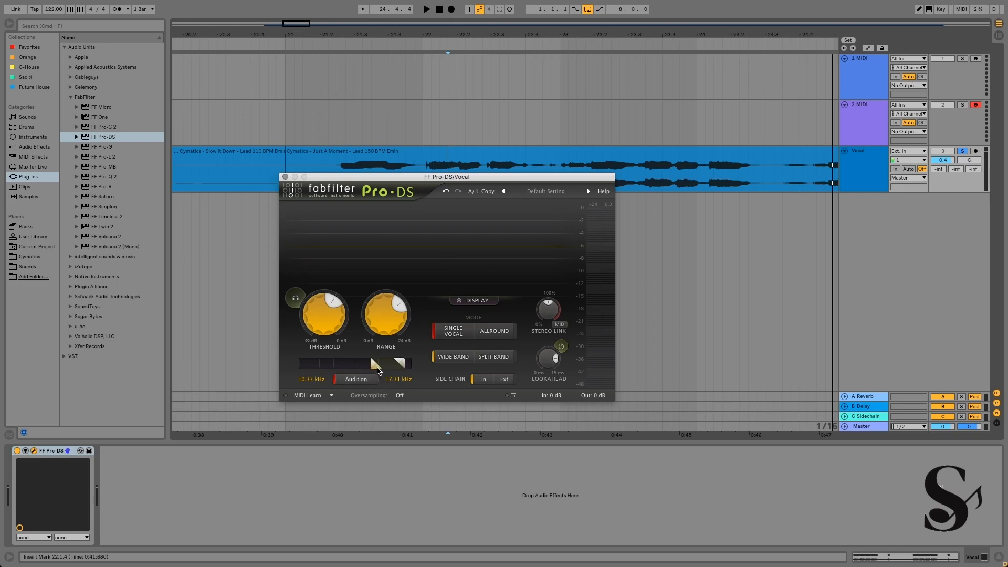
Play the vocal from 22.1.4, turn off Audition for the side-chain filters, and stop playback
key("space")
left_click(366, 384)
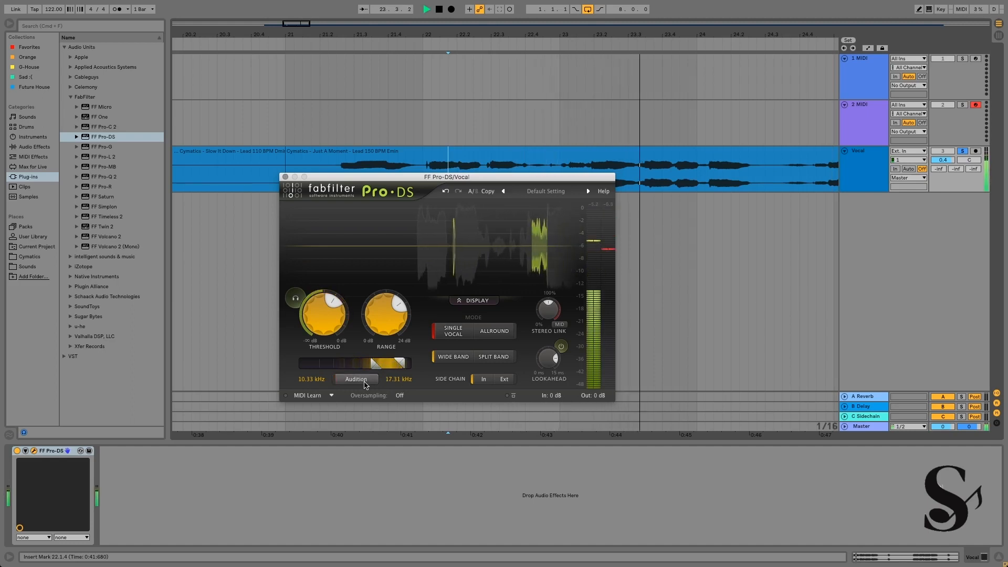
key("space")
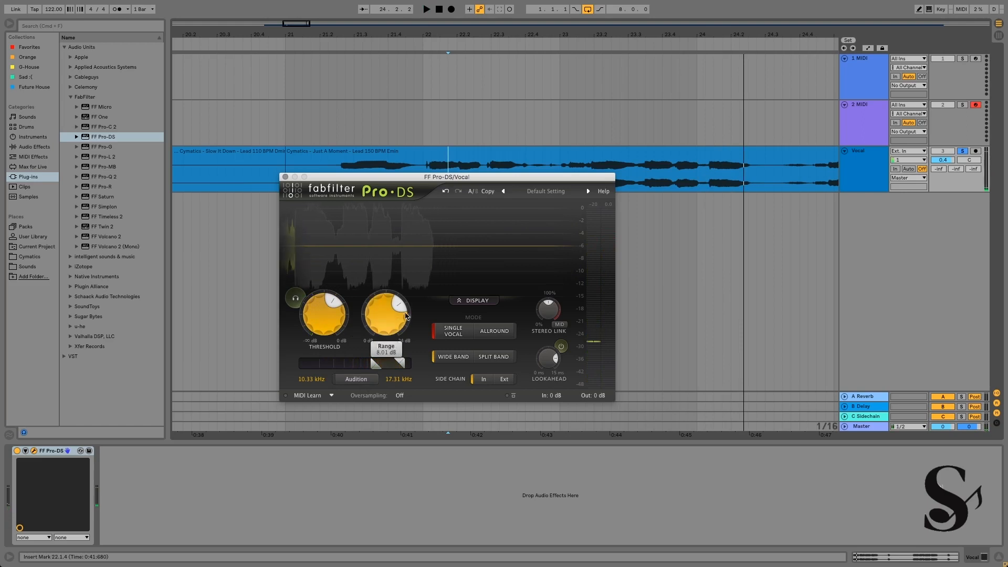
Move the Pro-DS window up over the tracks and play the vocal from 22.1.4 to hear the de-essing
left_click_drag(479, 180, 520, 122)
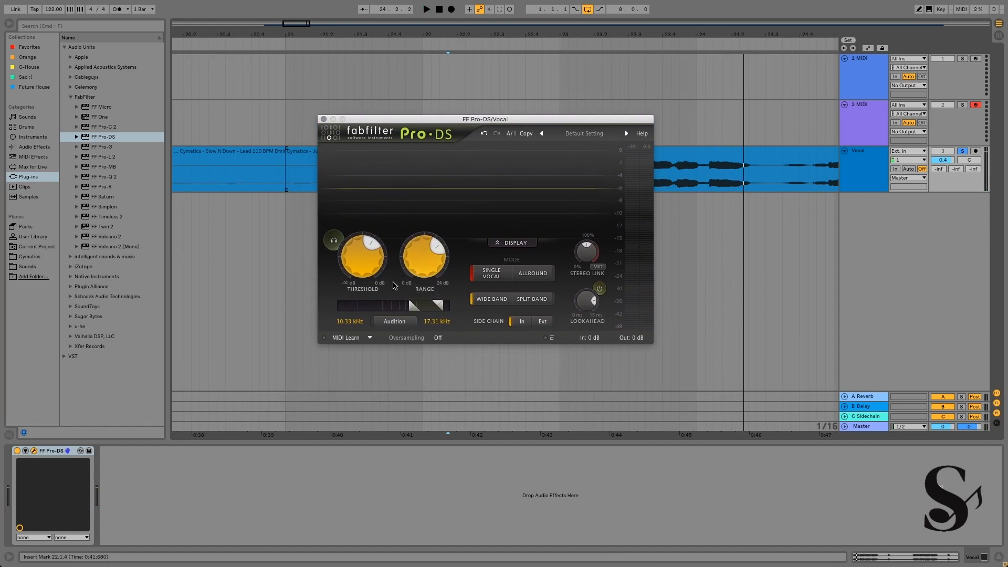
mouse_move(384, 277)
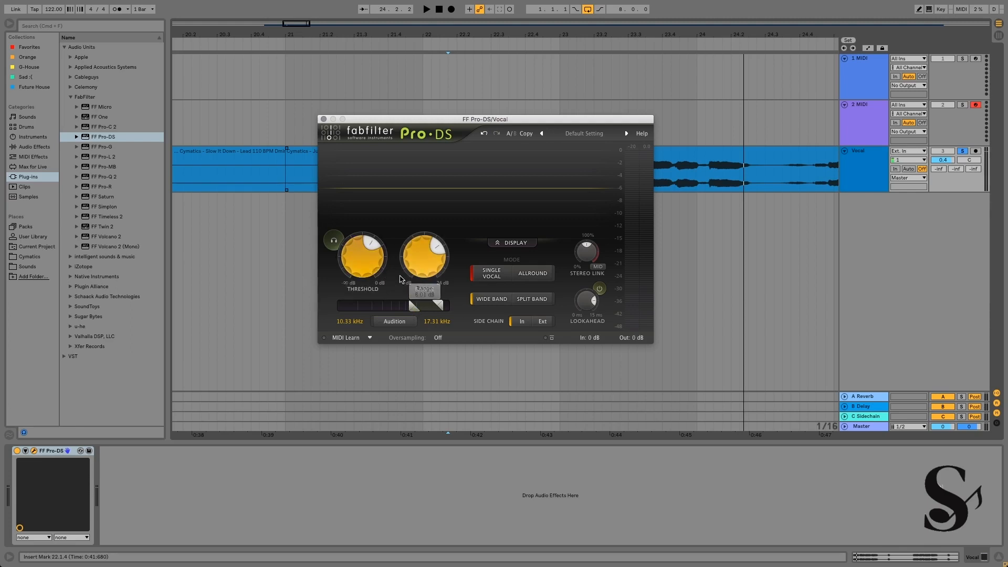
key("space")
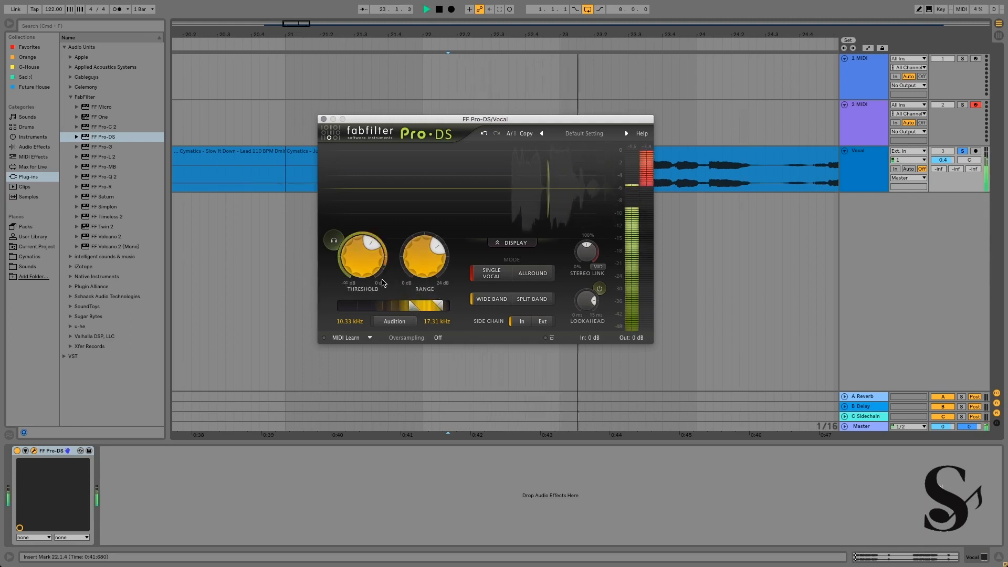
mouse_move(450, 266)
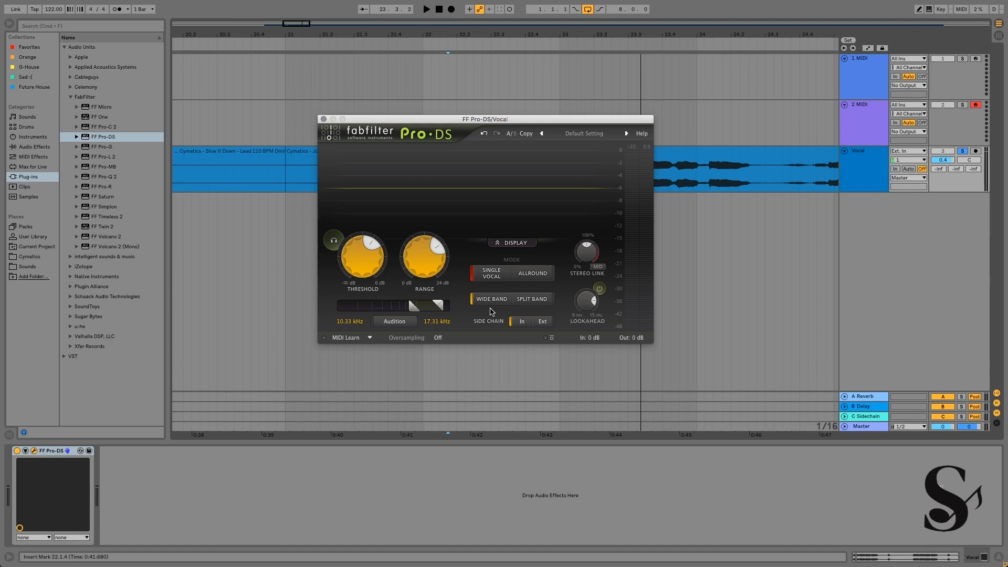
Alternate between Wide Band and Split Band processing, leaving Split Band selected, and set the side chain to Ext
left_click(526, 301)
left_click(494, 301)
left_click(536, 298)
left_click(542, 321)
left_click(496, 302)
left_click(539, 303)
Sweep Stereo Link down to 0%, then raise it beyond 100% to 78% Mid-only
mouse_move(590, 256)
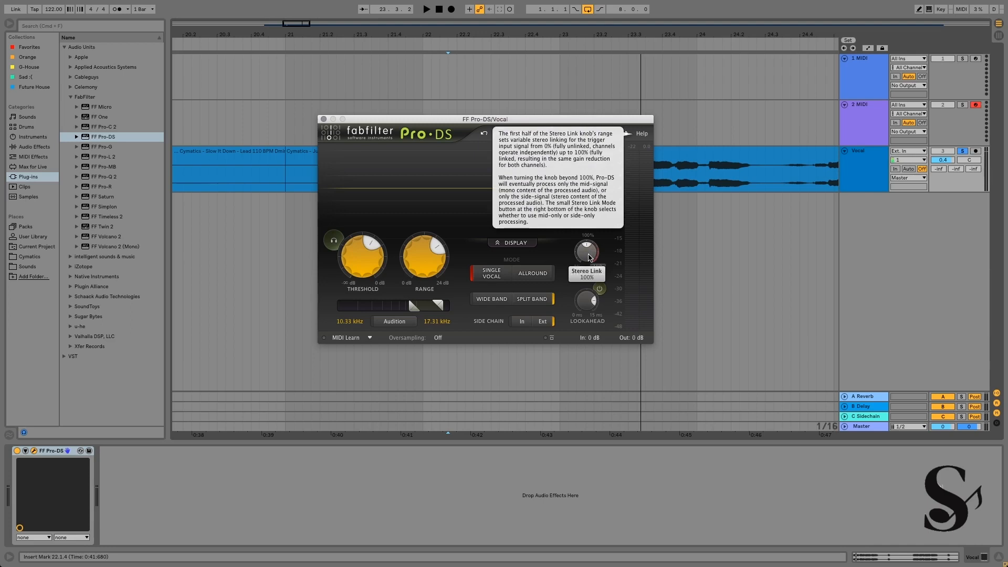
left_click_drag(590, 257, 583, 354)
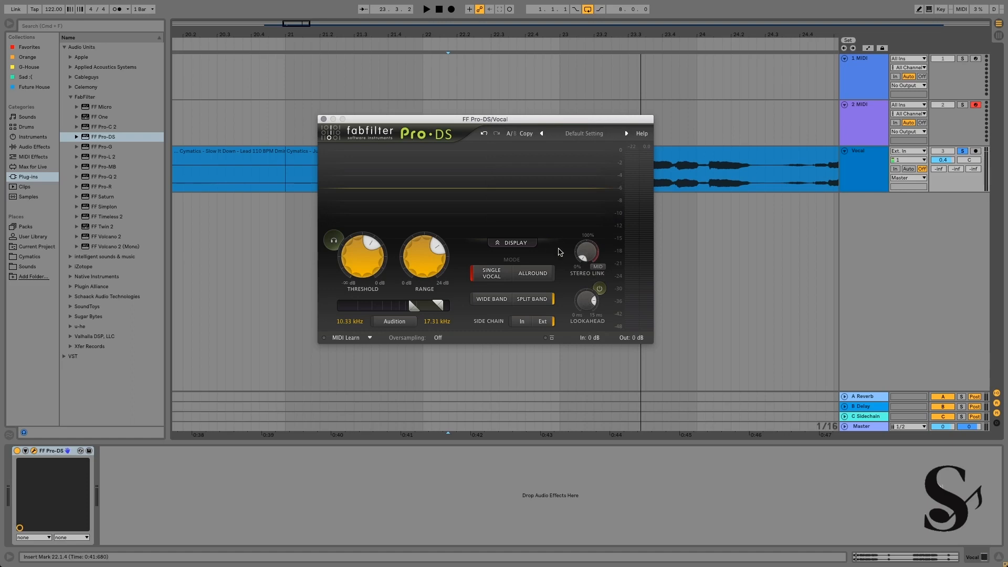
mouse_move(588, 257)
left_click_drag(588, 258, 601, 121)
mouse_move(589, 261)
left_click_drag(591, 259, 601, 157)
Switch the Stereo Link mode to Side and back to Mid
left_click(598, 267)
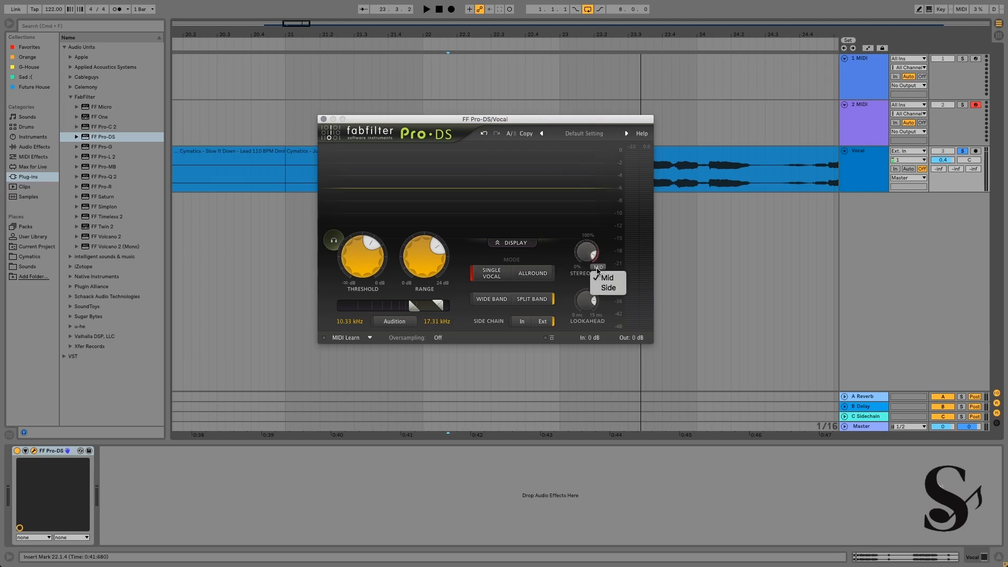
left_click(608, 289)
left_click(598, 266)
left_click(607, 278)
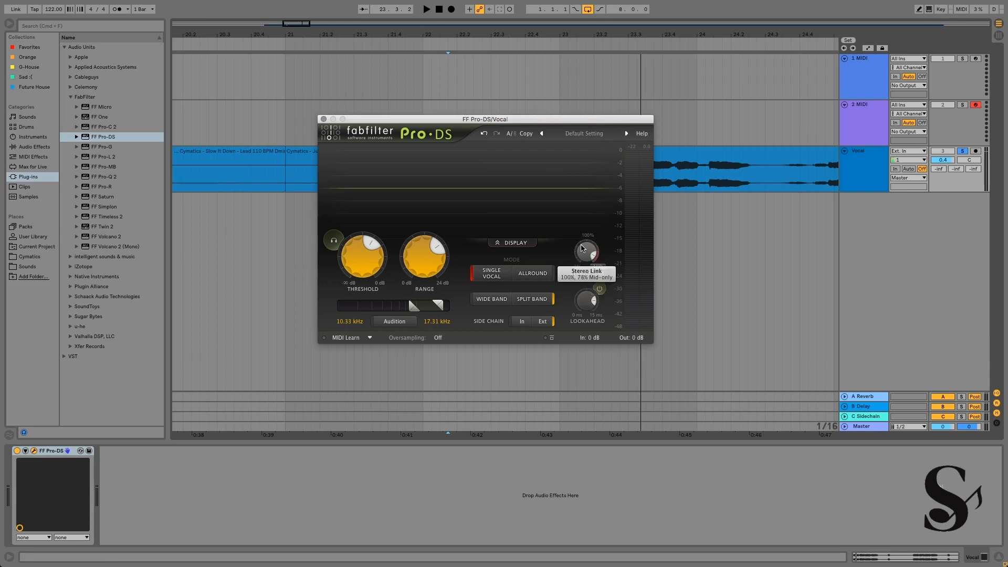
Lower Stereo Link to 0% Mid-only, raise it to 91% Mid-only, and return it to 100%
left_click_drag(583, 239, 576, 317)
mouse_move(591, 258)
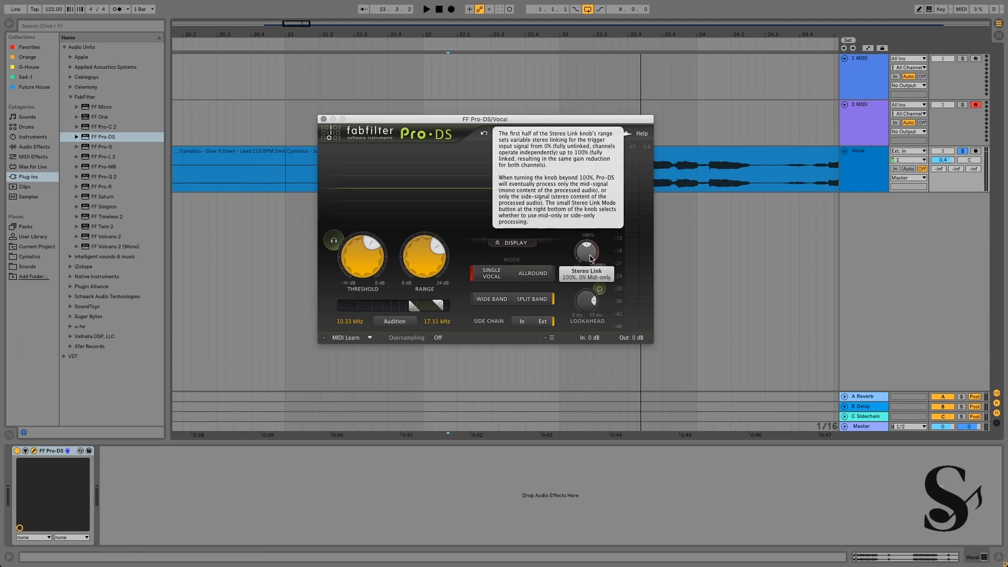
left_click_drag(591, 258, 597, 194)
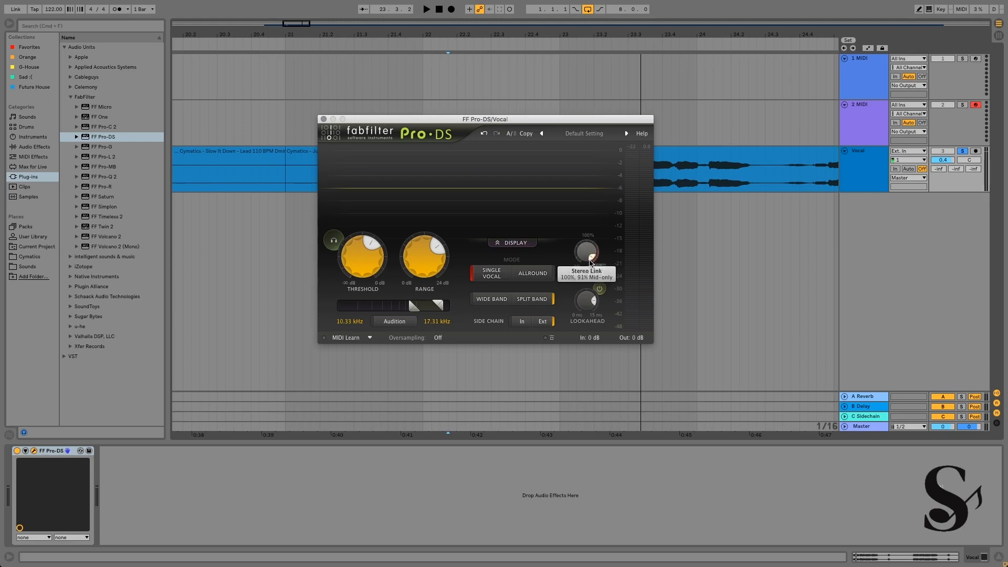
left_click_drag(591, 263, 593, 240)
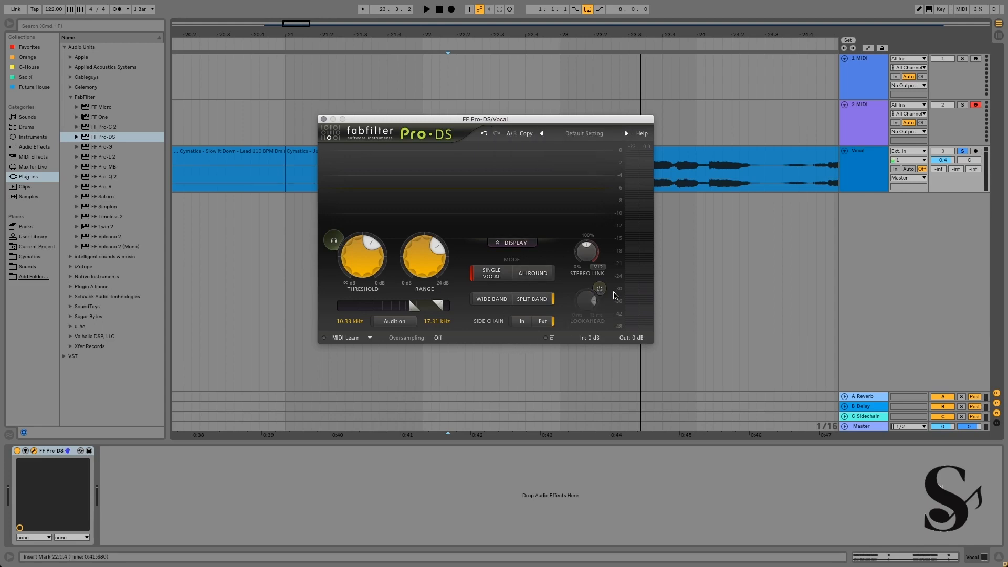
Lower Lookahead to 4.69 ms, raise it to 12.12 ms, and move the Pro-DS window below the vocal clip
left_click_drag(594, 315, 589, 344)
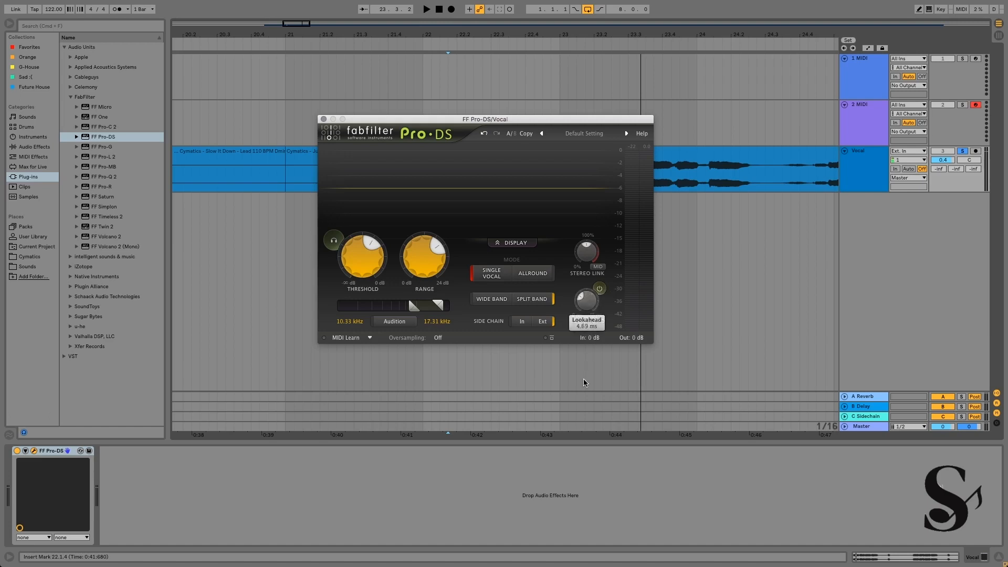
left_click_drag(582, 391, 597, 291)
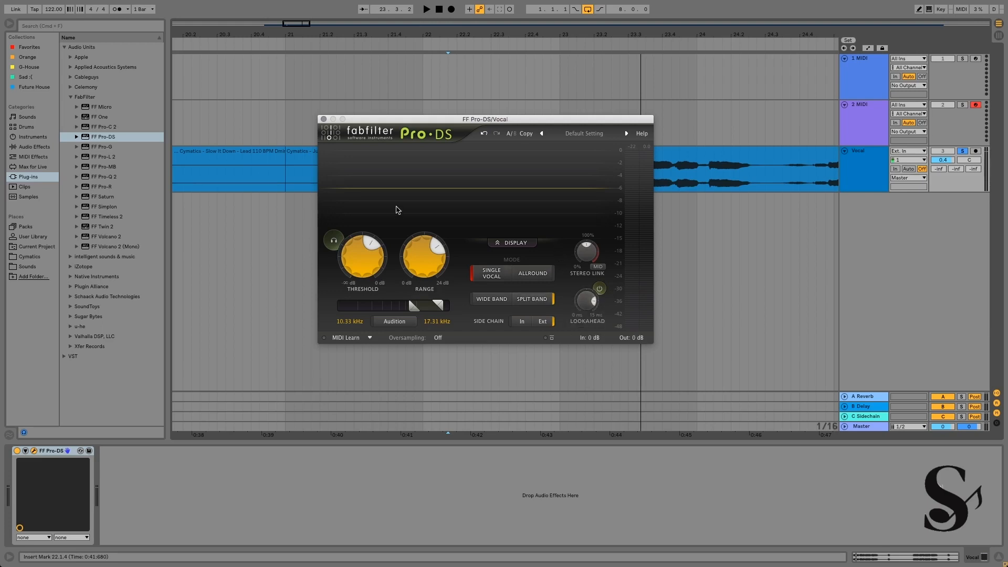
mouse_move(591, 305)
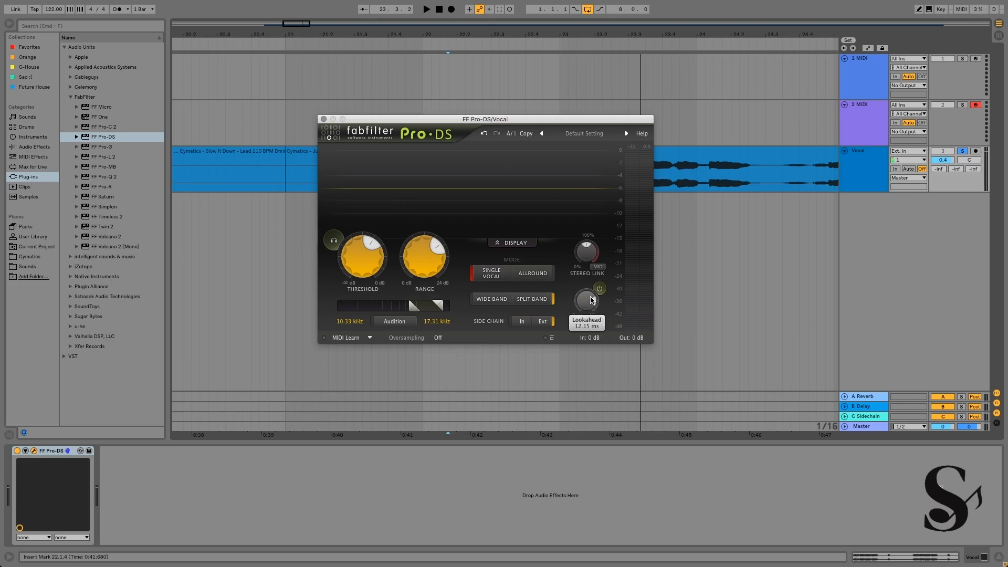
mouse_move(592, 299)
left_mouse_down()
mouse_move(594, 288)
mouse_move(592, 305)
left_mouse_up()
left_click_drag(553, 120, 531, 202)
Switch Lookahead off and on again, and reduce its time to the 0 ms minimum
mouse_move(567, 388)
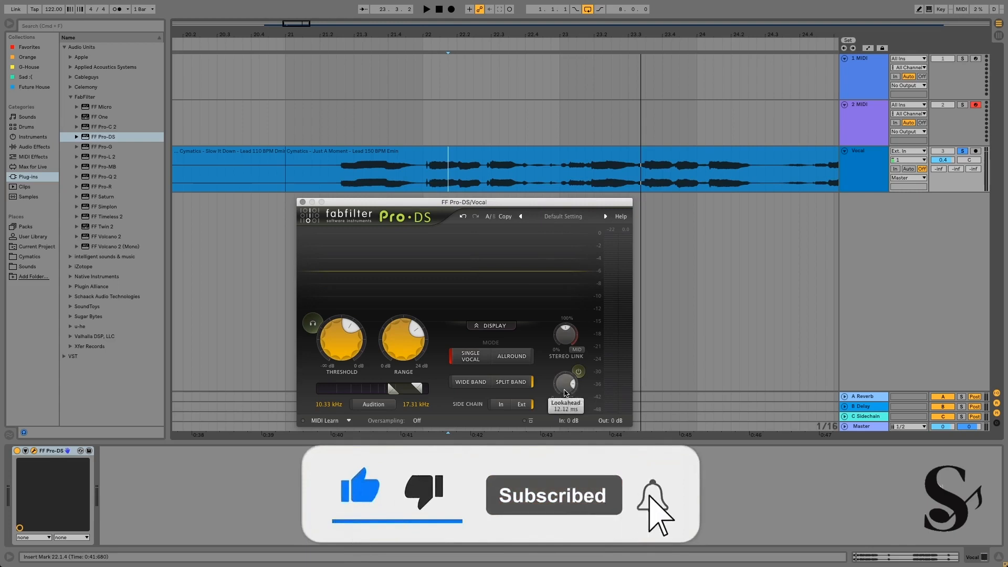
left_click(580, 371)
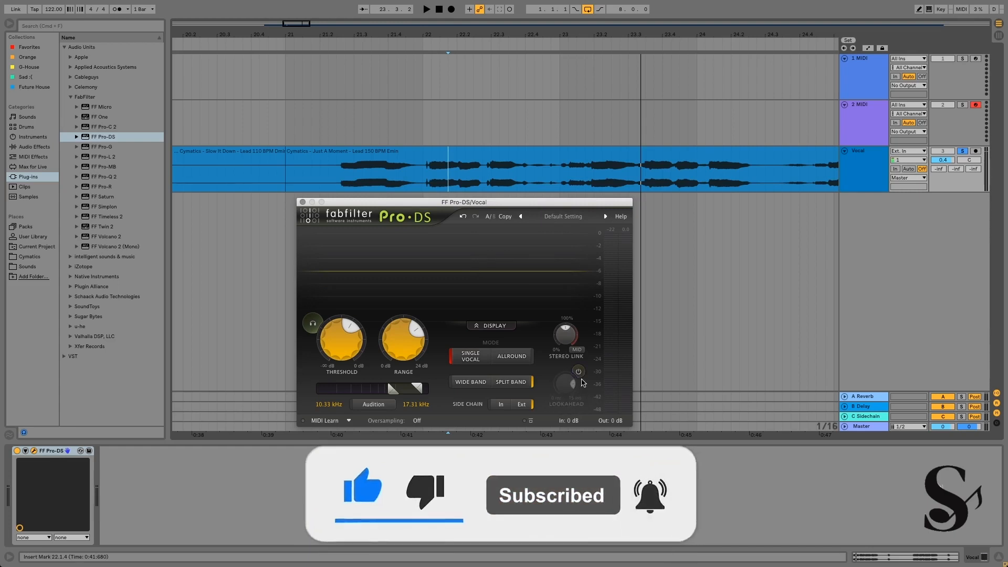
left_click(579, 372)
left_click_drag(572, 384, 574, 428)
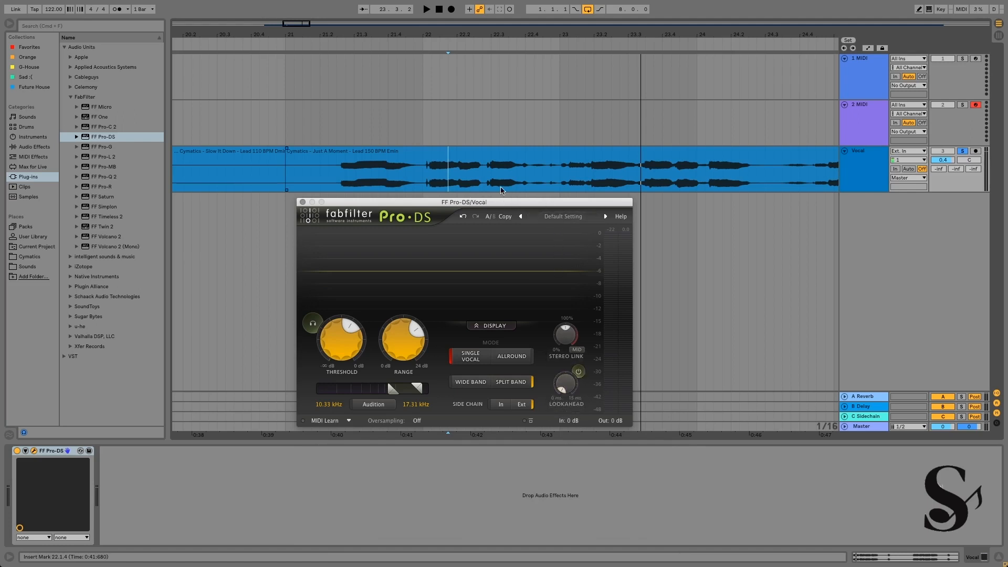
Raise the Lookahead time to roughly two-thirds of its range
left_click_drag(411, 24, 403, 120)
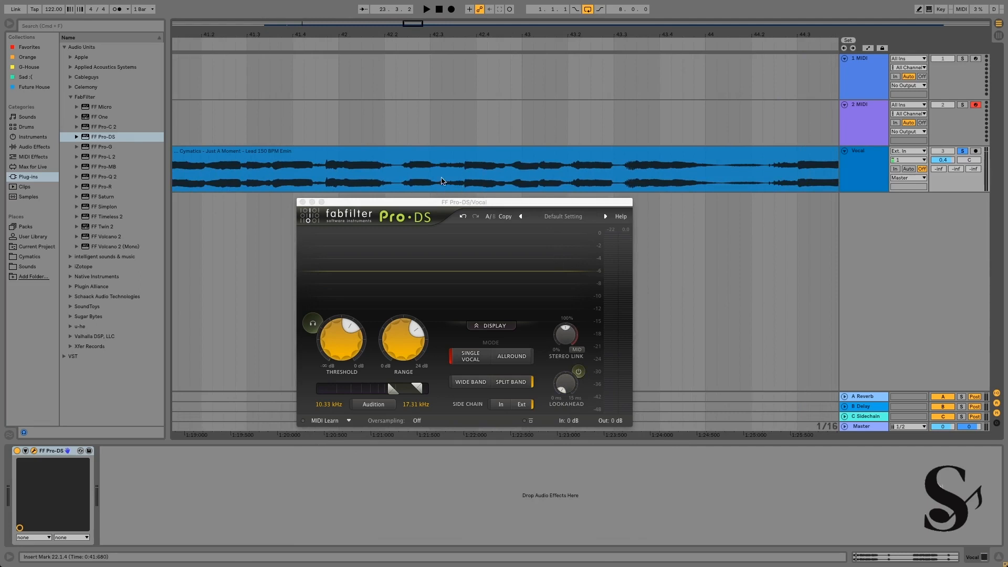
left_click_drag(344, 36, 660, 44)
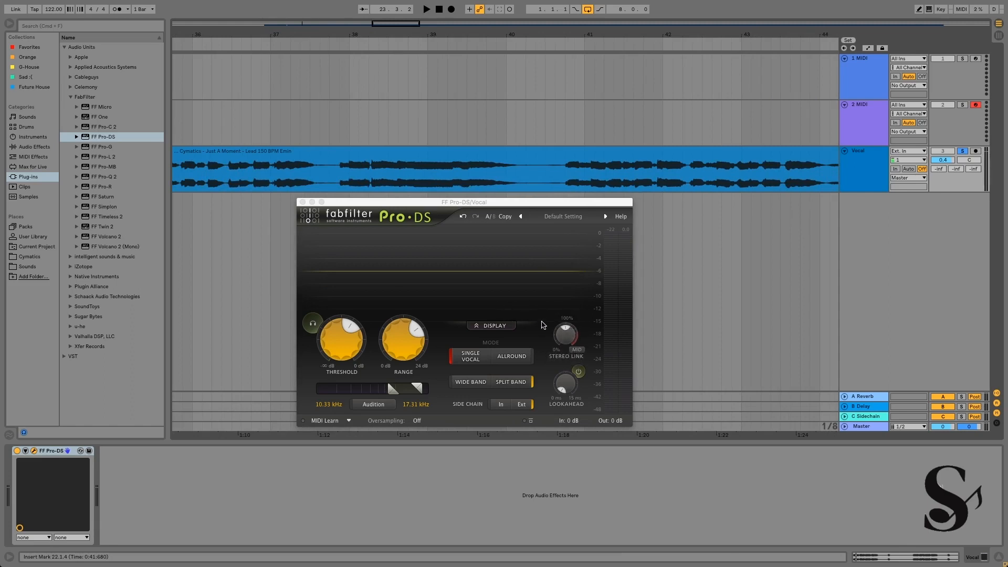
left_click_drag(565, 379, 583, 302)
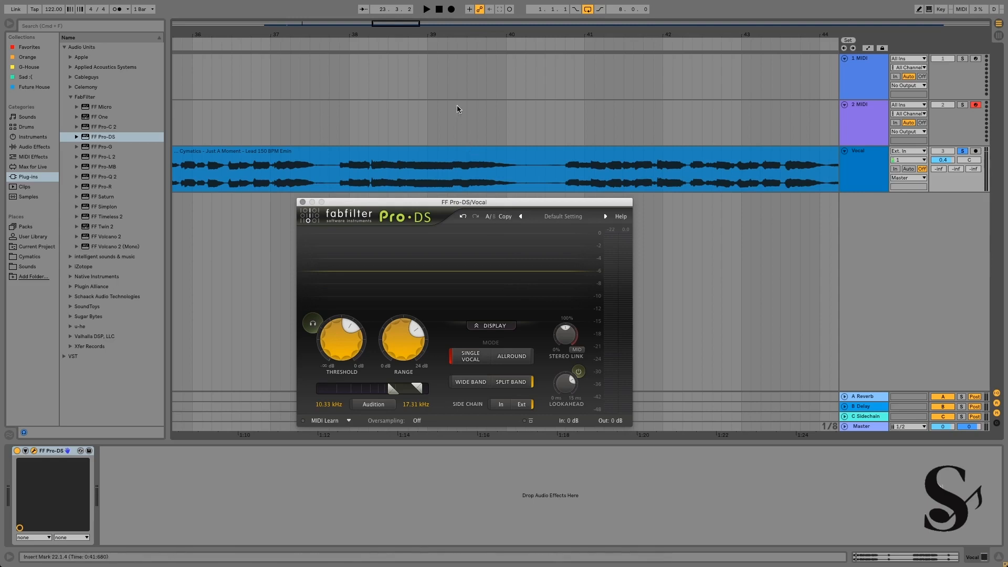
Zoom the arrangement out to show bars 15 to 40 and move the Pro-DS window up over the tracks
left_click_drag(431, 35, 668, 24)
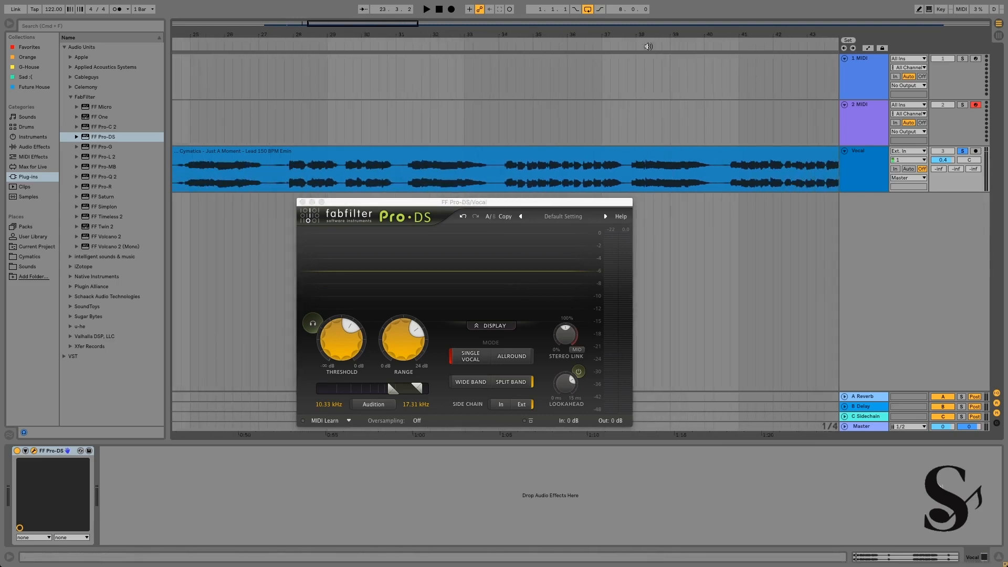
left_click_drag(528, 35, 528, 25)
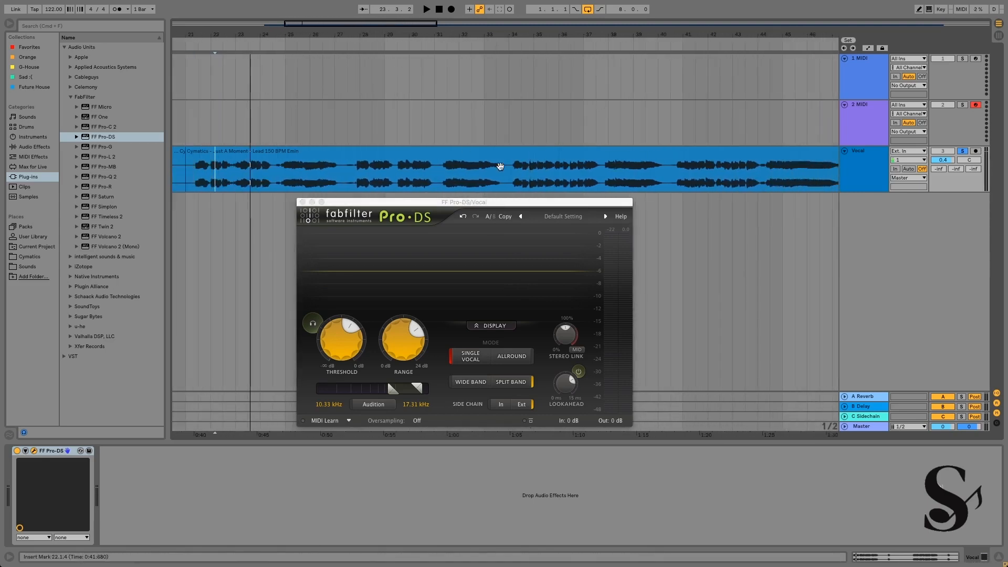
left_click_drag(360, 31, 515, 32)
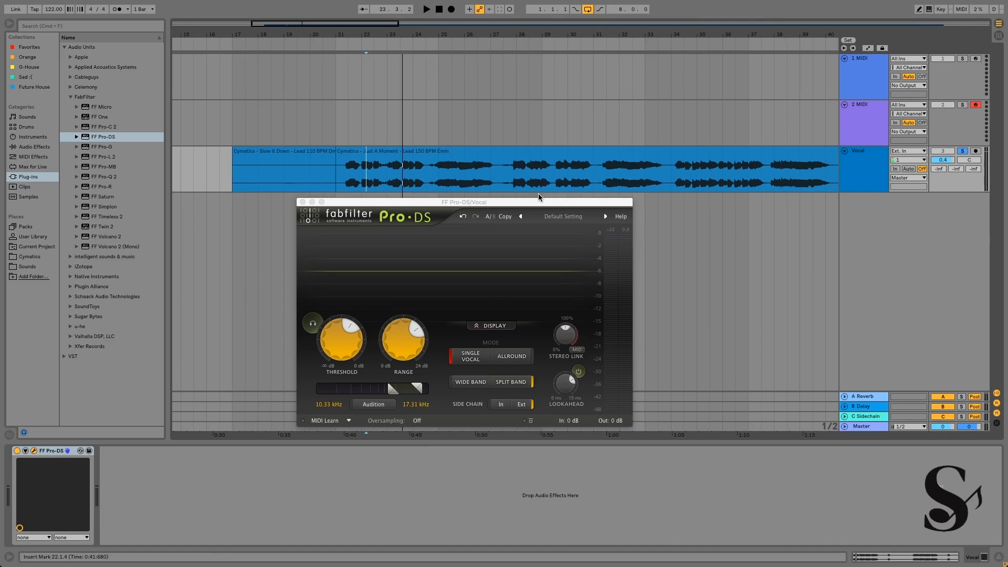
left_click_drag(538, 201, 606, 114)
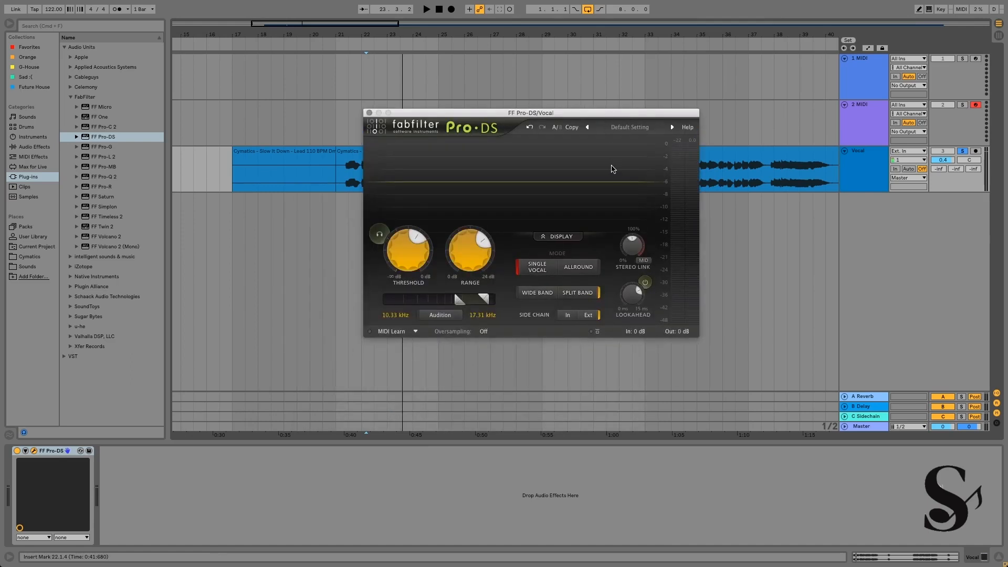